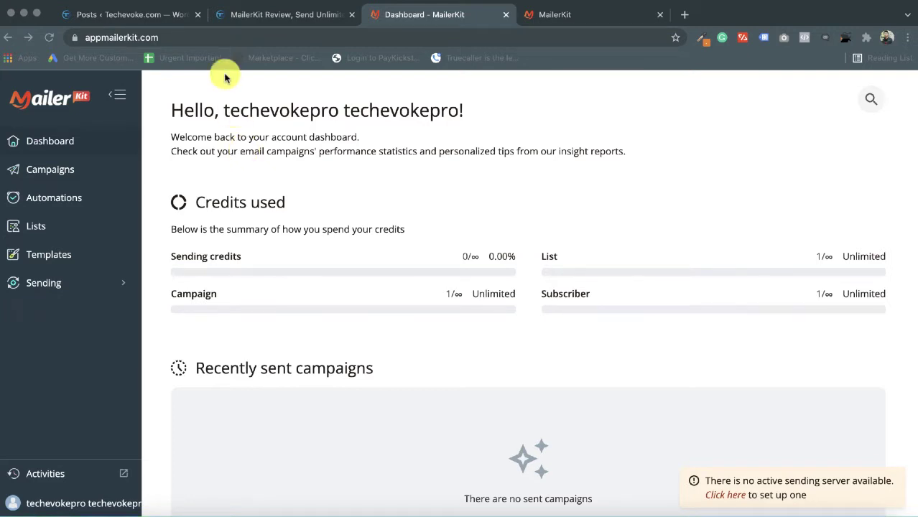
- In the MailerKit Review article, jump to the TechEvoke Bonuses section from the table of contents
left_click(271, 17)
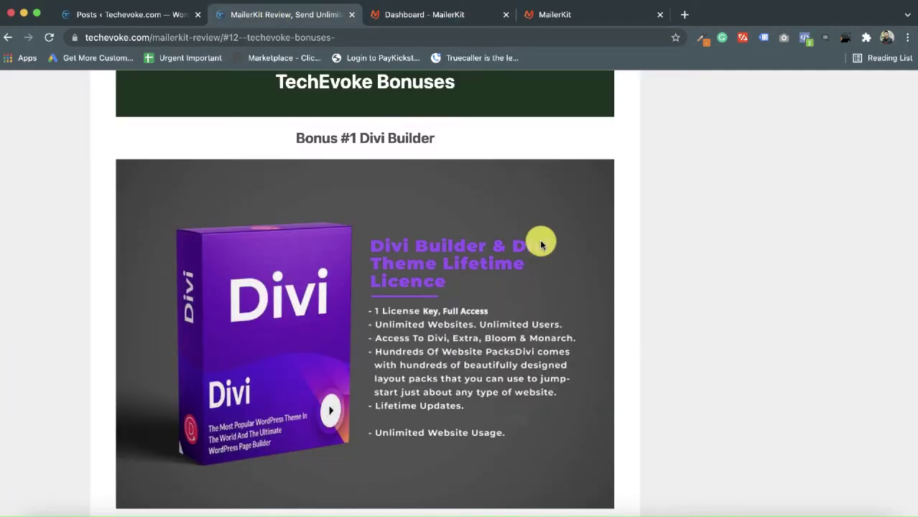
scroll(540, 240, "up", 20)
scroll(539, 240, "up", 15)
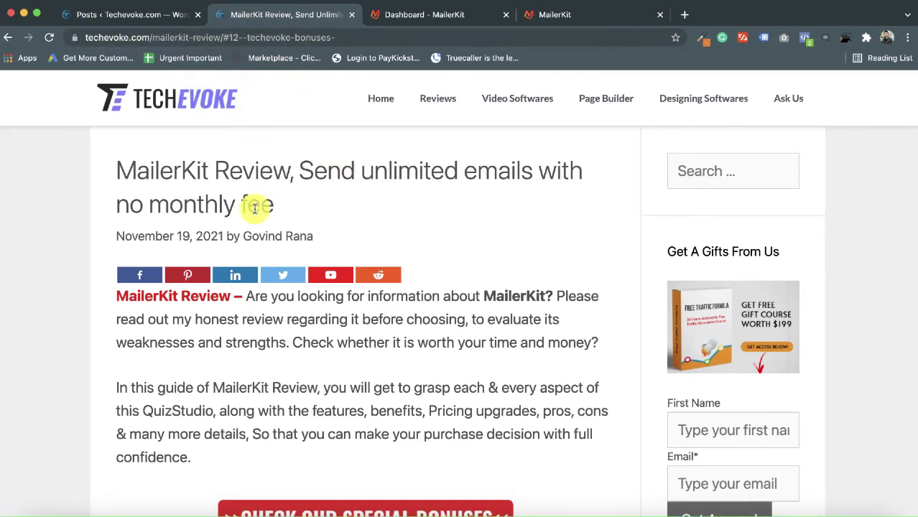
scroll(316, 404, "down", 10)
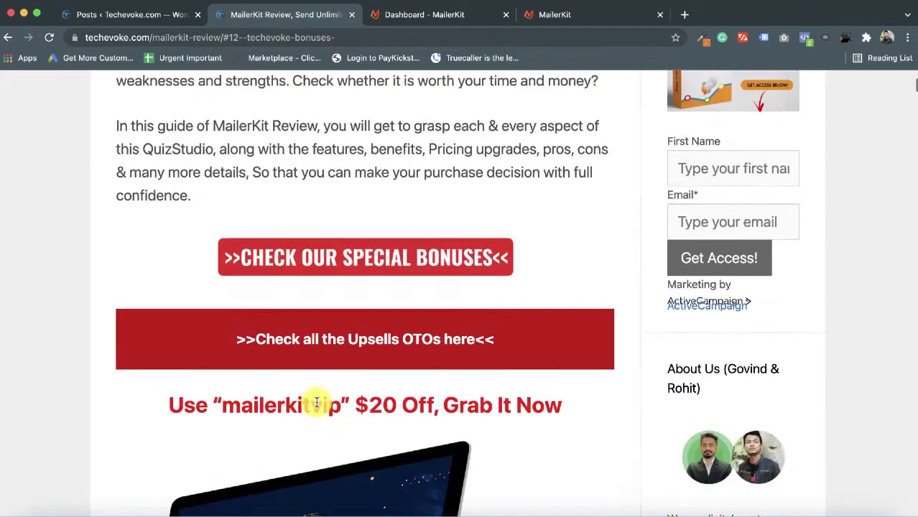
scroll(316, 405, "down", 5)
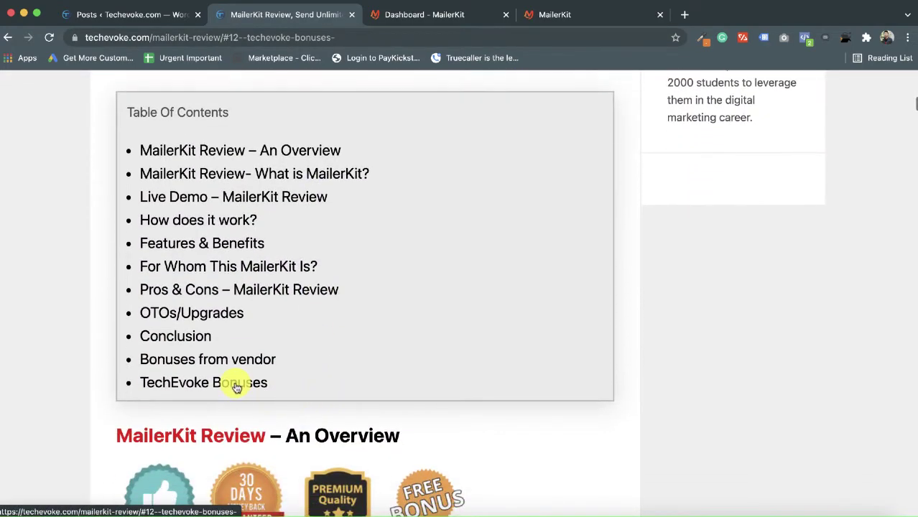
left_click(236, 381)
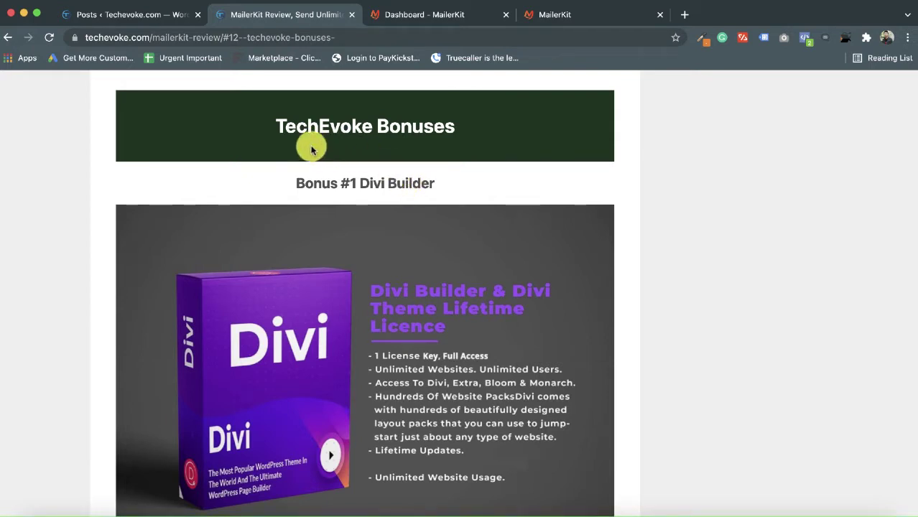
scroll(430, 287, "down", 5)
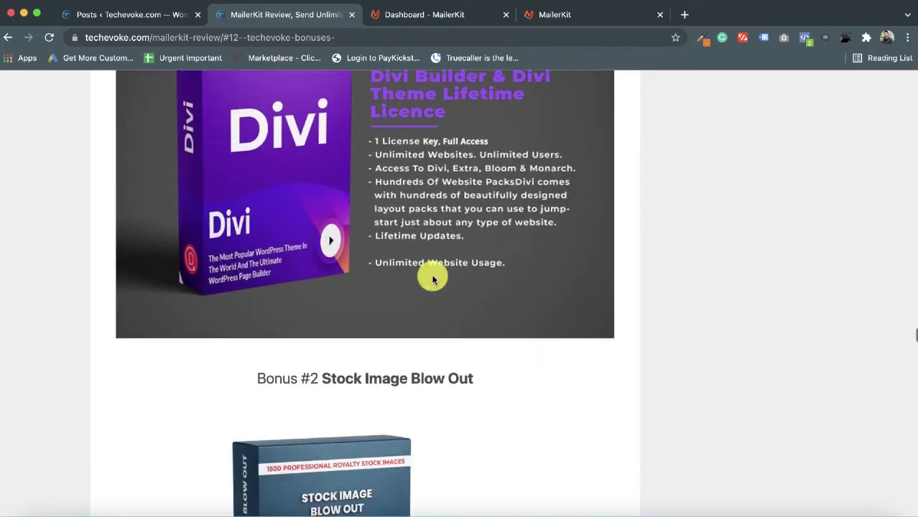
scroll(432, 279, "down", 5)
scroll(433, 279, "up", 6)
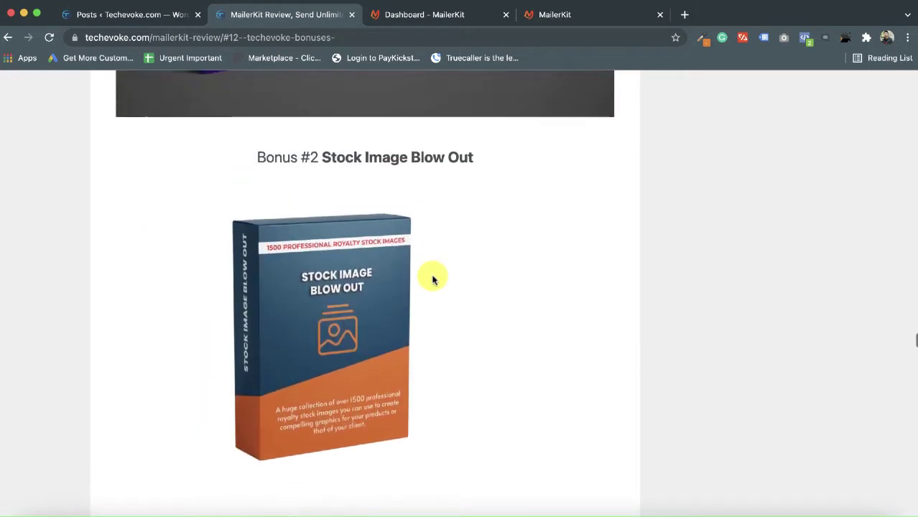
scroll(431, 278, "down", 4)
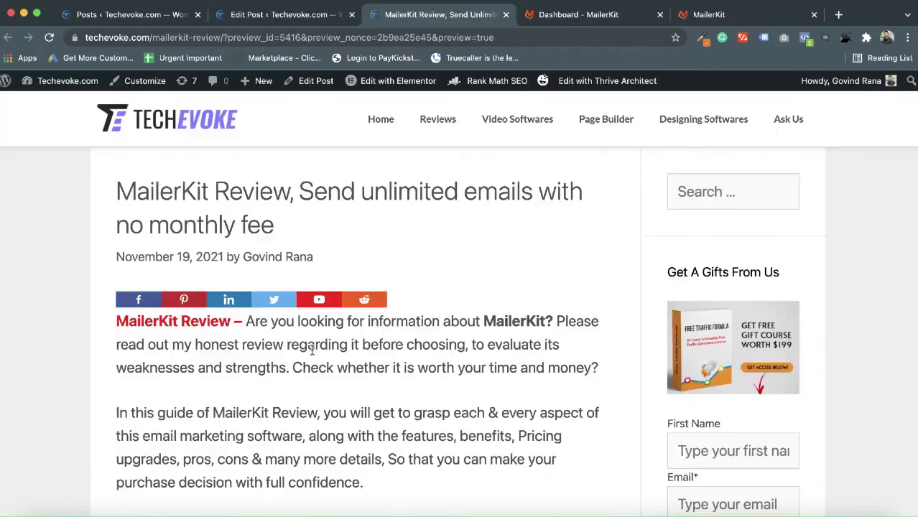
- Read down to the Bundle deal Offer, briefly selecting the paragraph about skipping OTOs and upsells
scroll(301, 399, "down", 6)
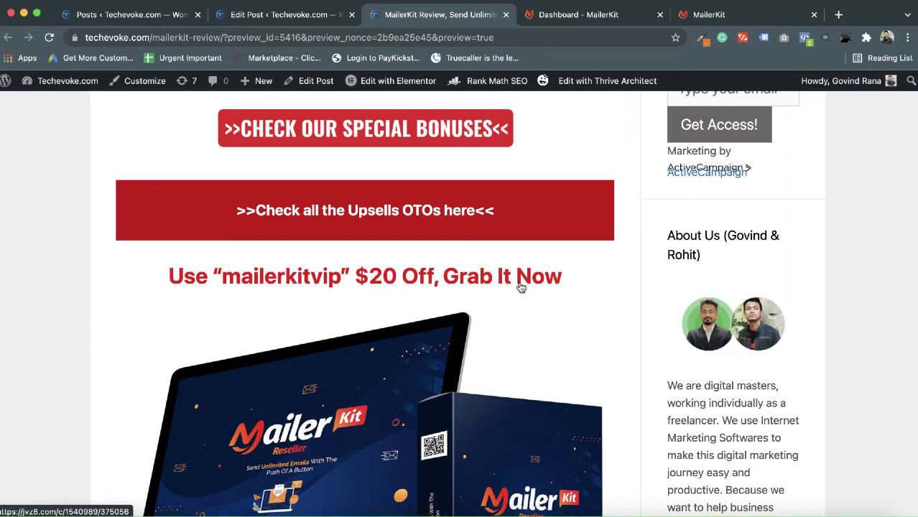
scroll(506, 411, "down", 10)
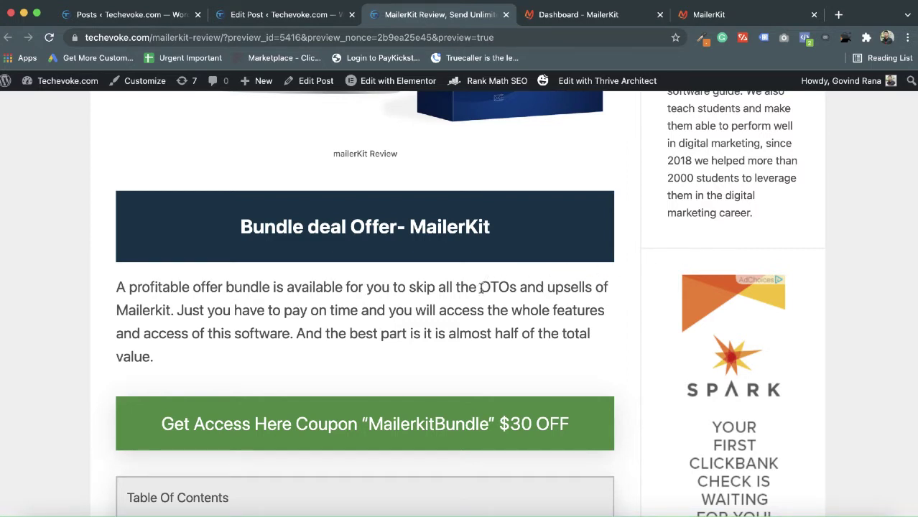
left_click_drag(480, 287, 482, 332)
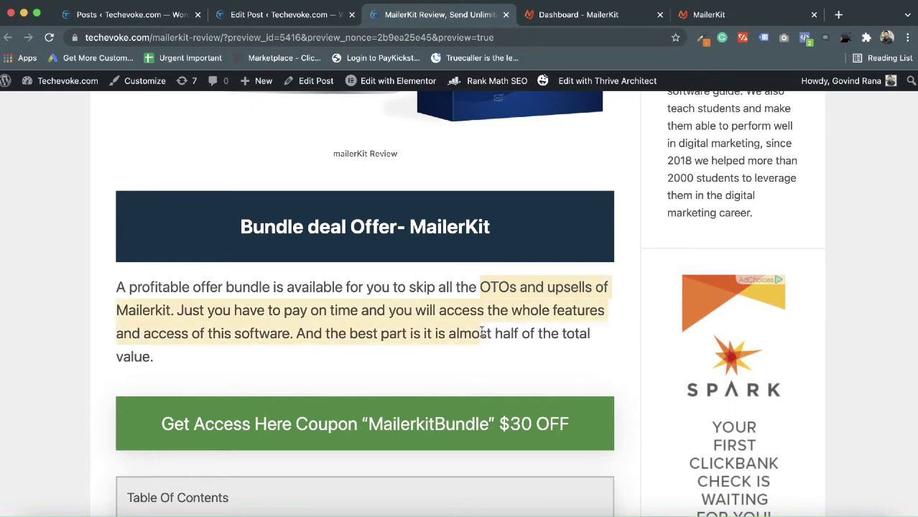
left_click(482, 333)
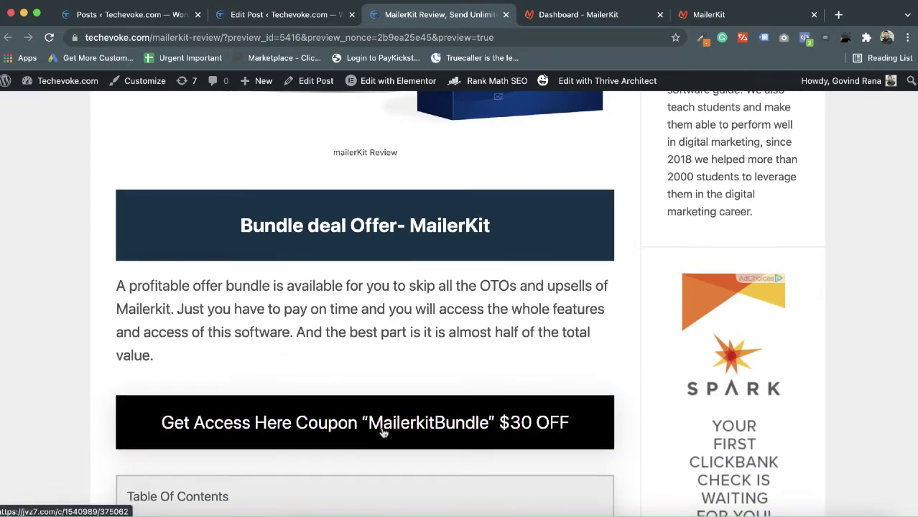
scroll(383, 430, "down", 2)
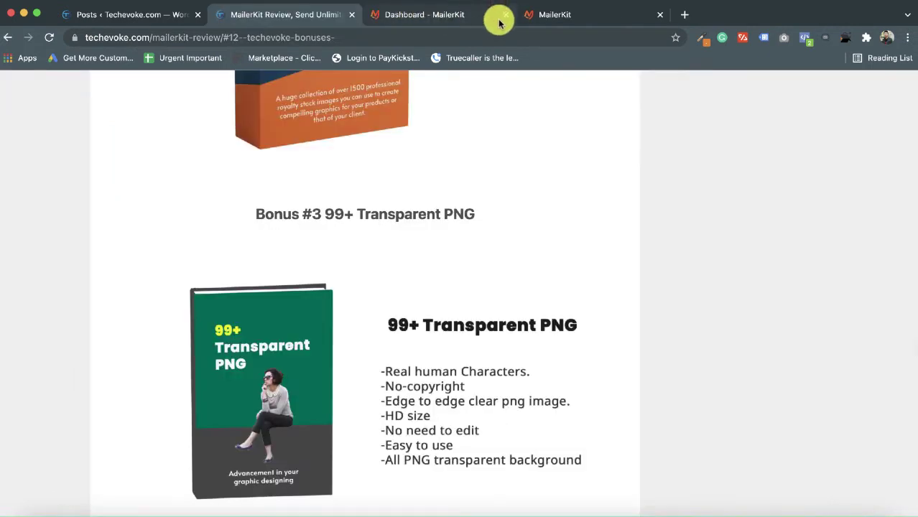
- Switch back to the Dashboard - MailerKit browser tab
left_click(473, 23)
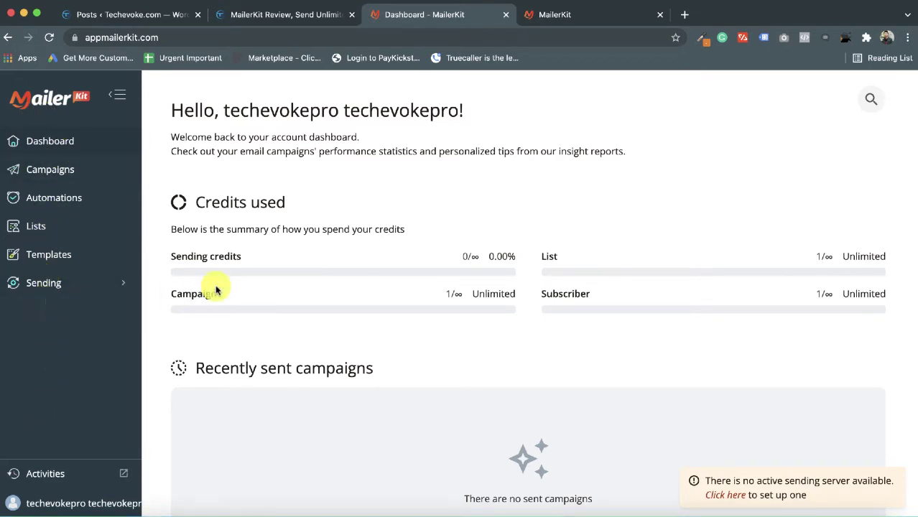
- From Sending > Sending servers, start a new server and browse the server types down to Sendmail
left_click(68, 290)
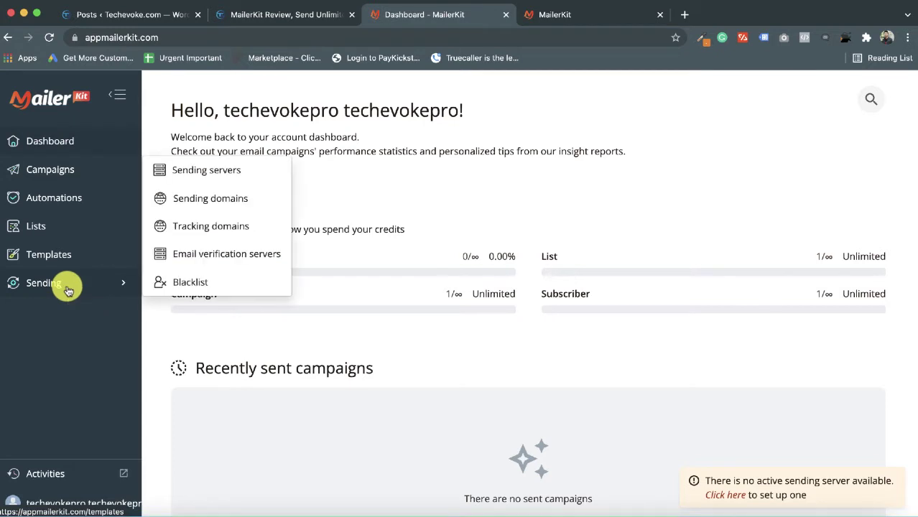
left_click(228, 173)
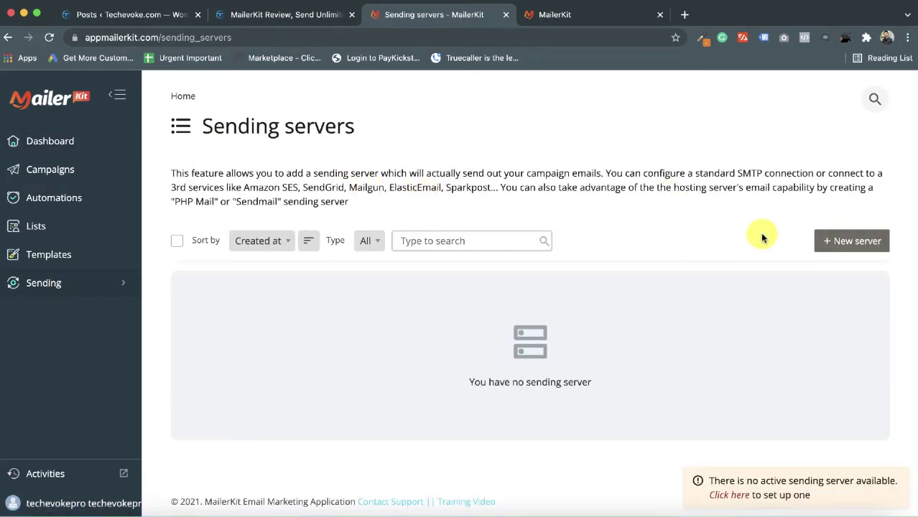
left_click(842, 241)
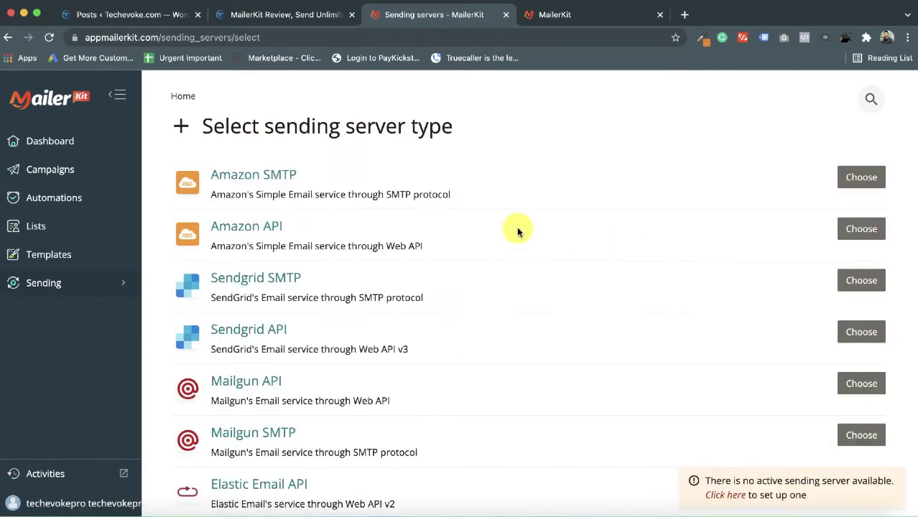
scroll(375, 419, "down", 5)
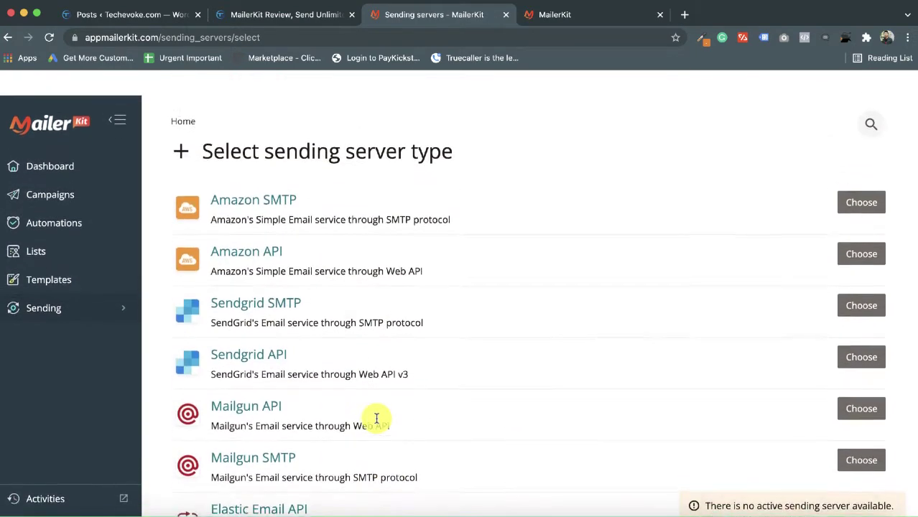
scroll(374, 420, "down", 5)
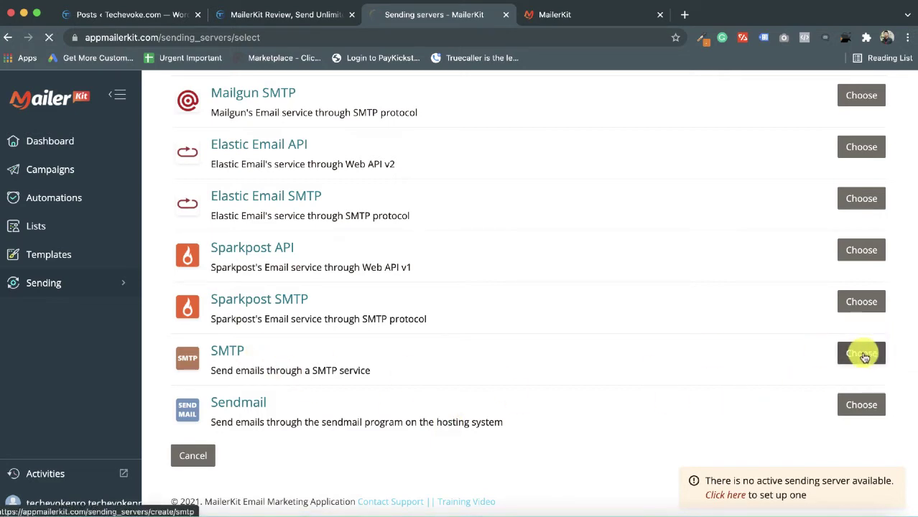
- Choose the SMTP server type and look over the empty New server form
left_click(862, 352)
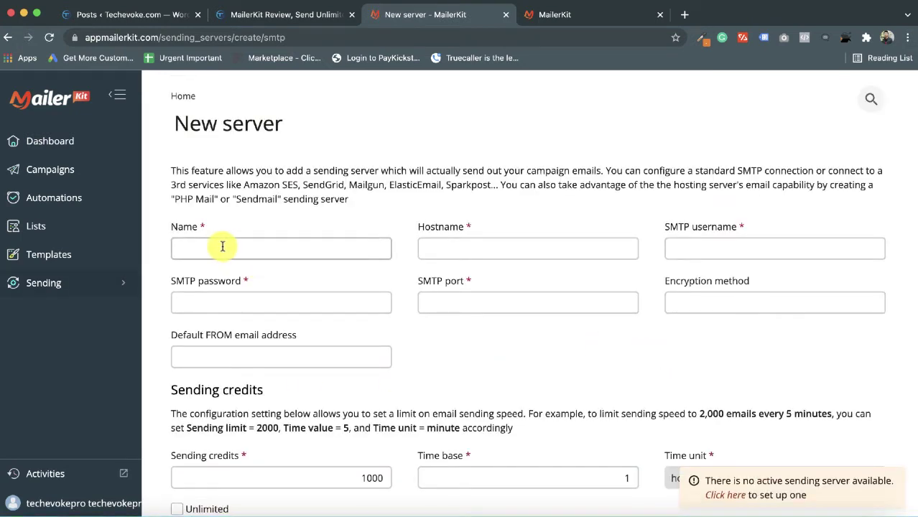
left_click(455, 249)
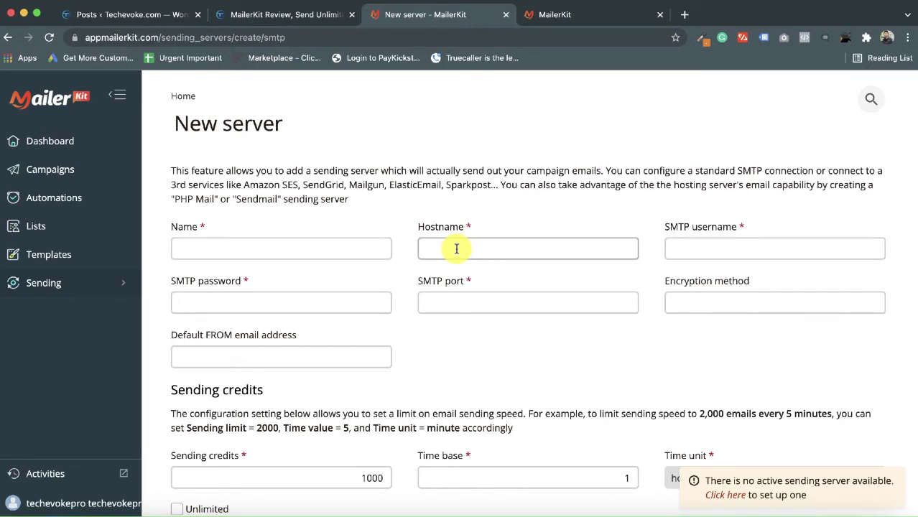
scroll(418, 389, "down", 5)
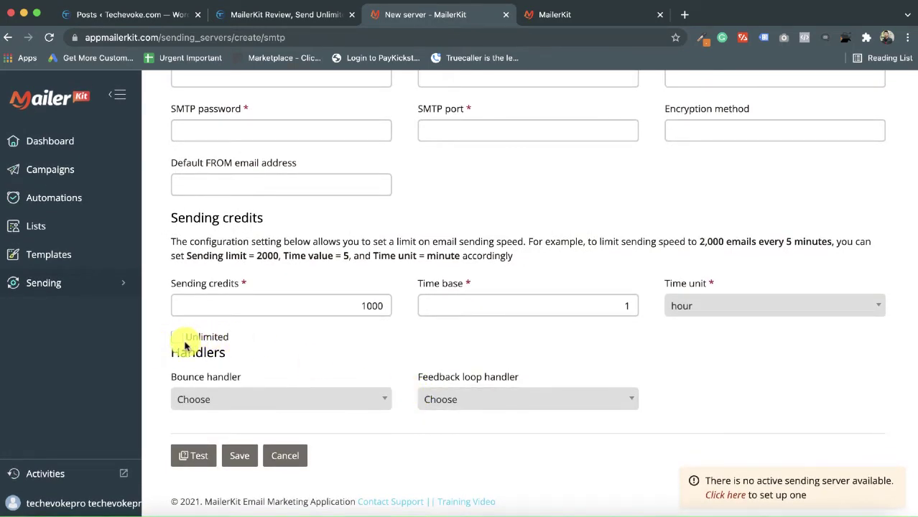
scroll(548, 243, "up", 5)
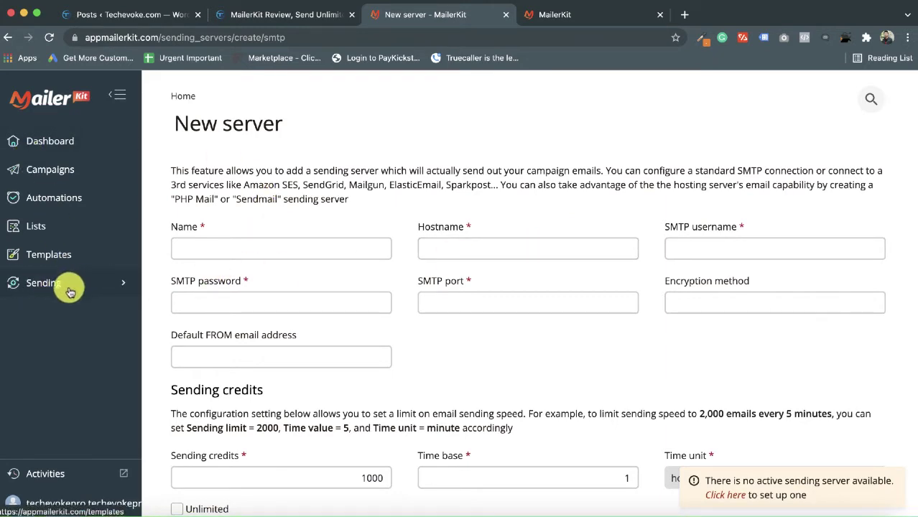
- Go to Lists and start a new mailing list with + Create list
left_click(48, 225)
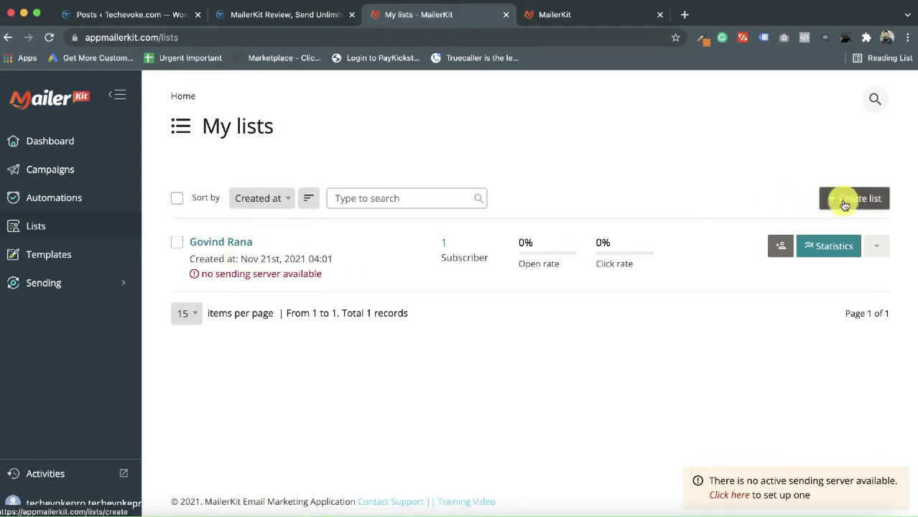
left_click(845, 204)
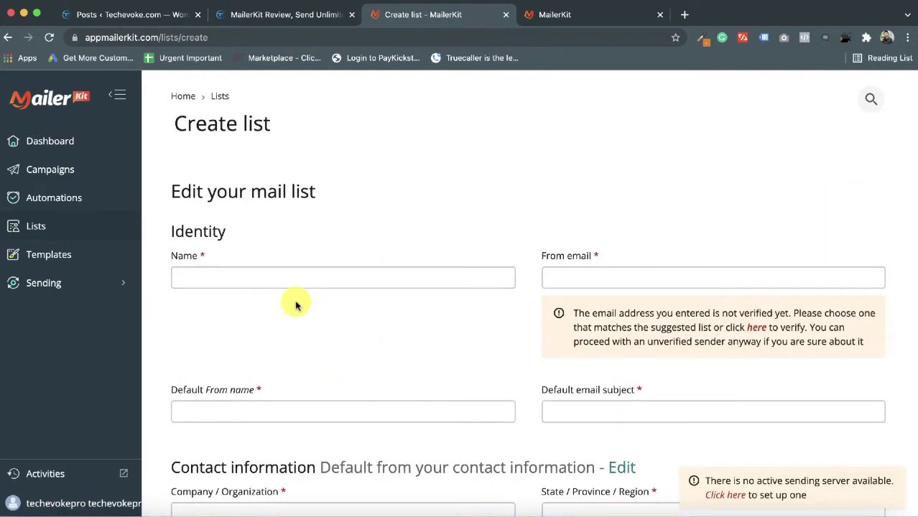
- Look over the Create list form, then return to My lists without saving
left_click(434, 284)
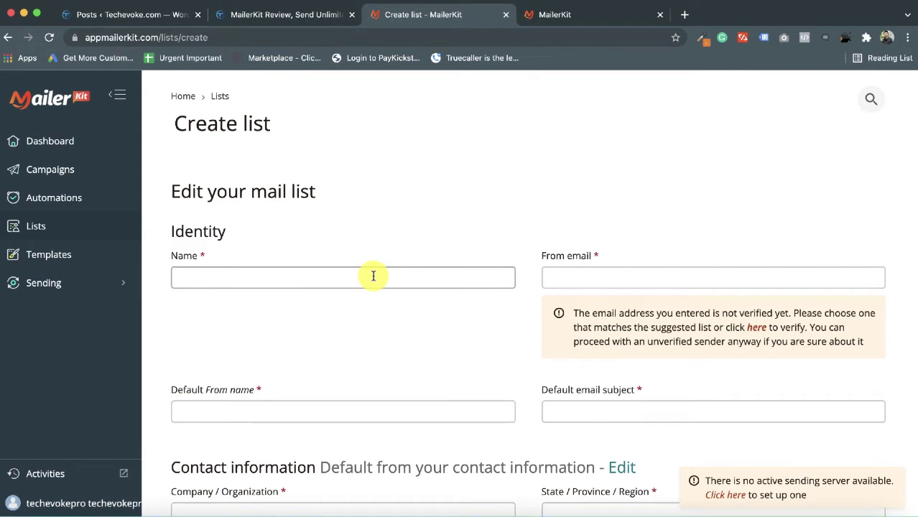
left_click(372, 276)
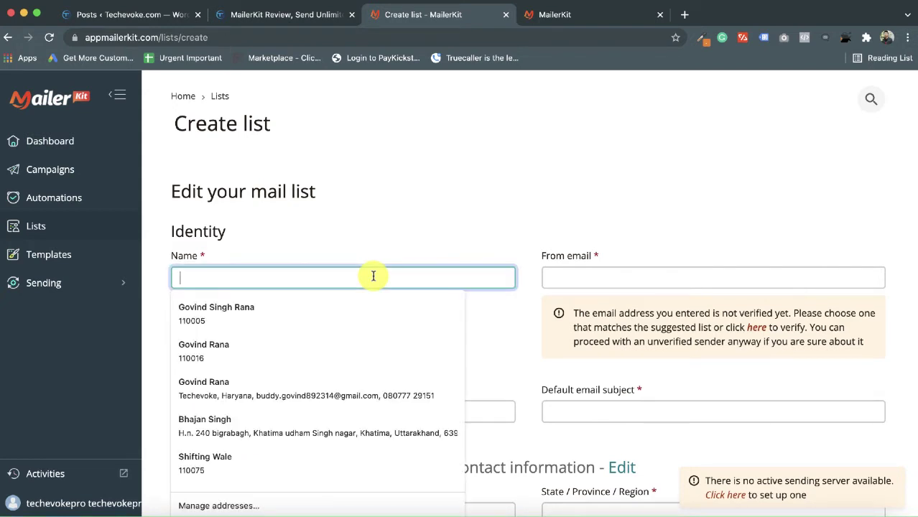
left_click(488, 333)
scroll(495, 321, "down", 4)
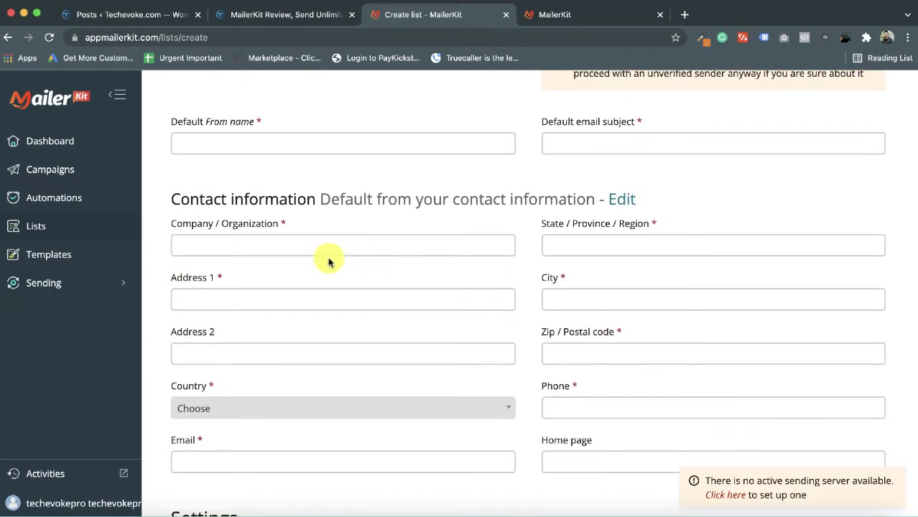
scroll(334, 373, "down", 6)
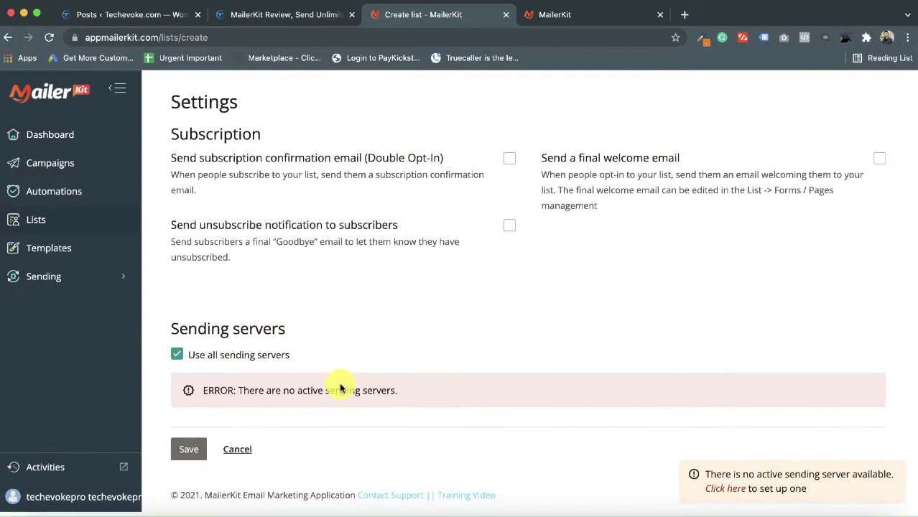
scroll(528, 283, "up", 10)
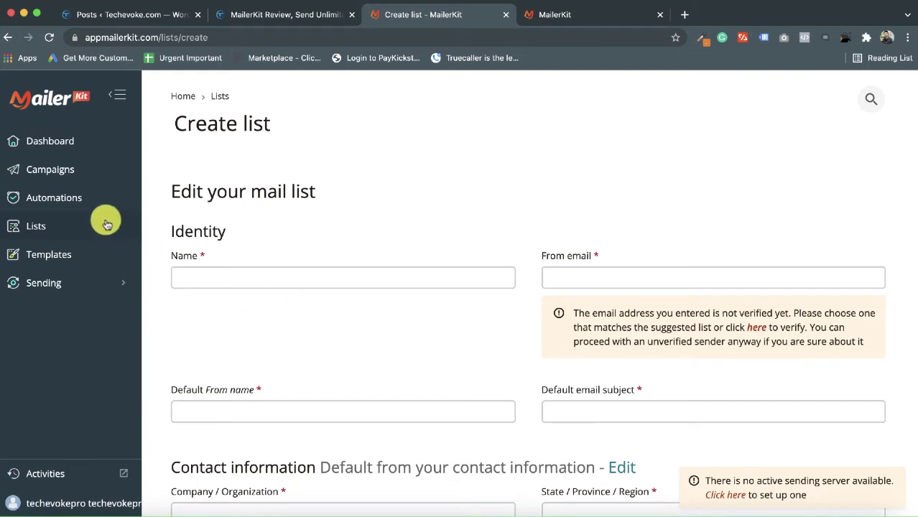
left_click(57, 227)
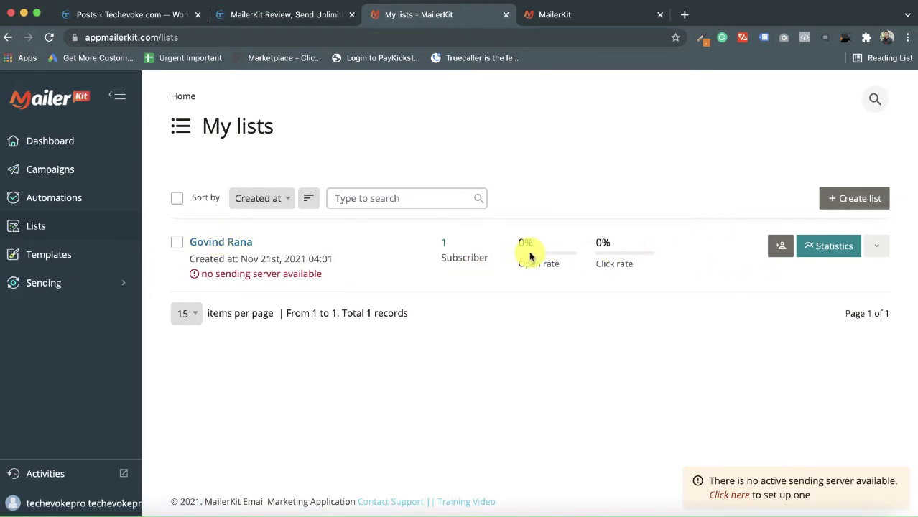
left_click(878, 245)
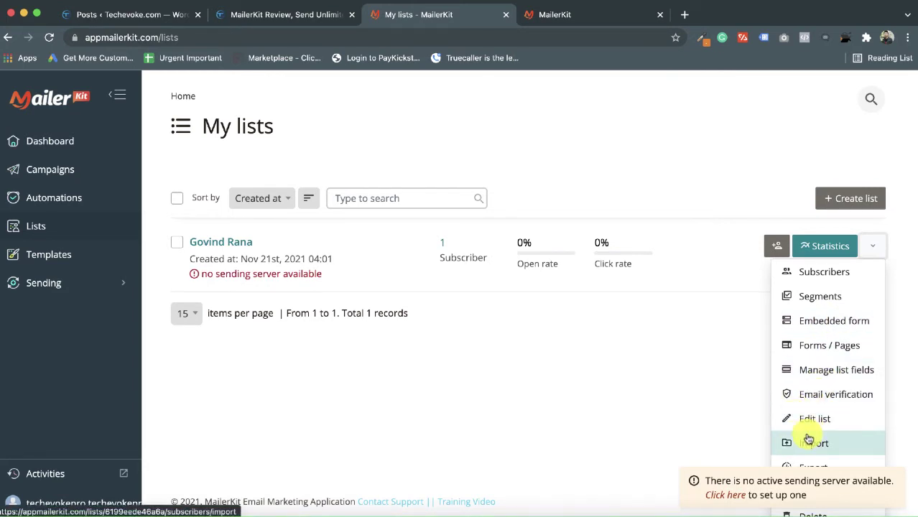
scroll(807, 439, "down", 1)
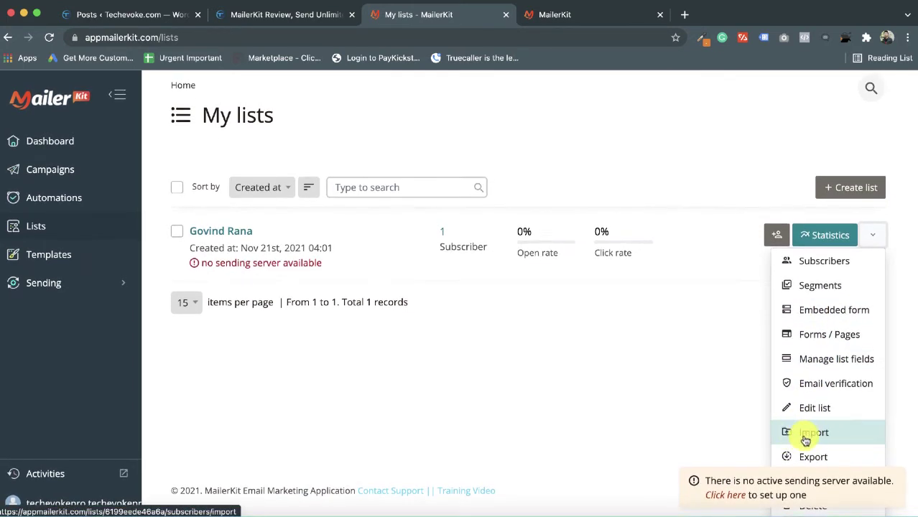
left_click(806, 434)
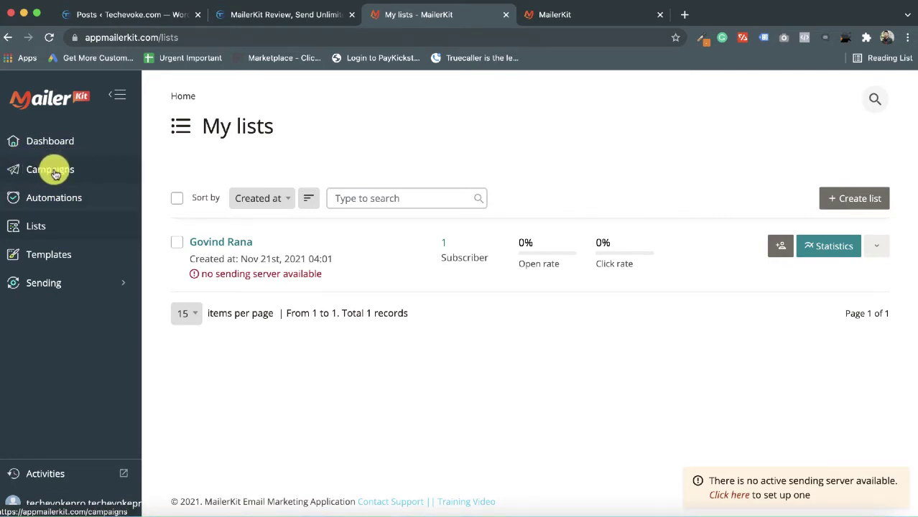
- Start a new campaign addressed to the one-subscriber list and save the recipients
left_click(52, 170)
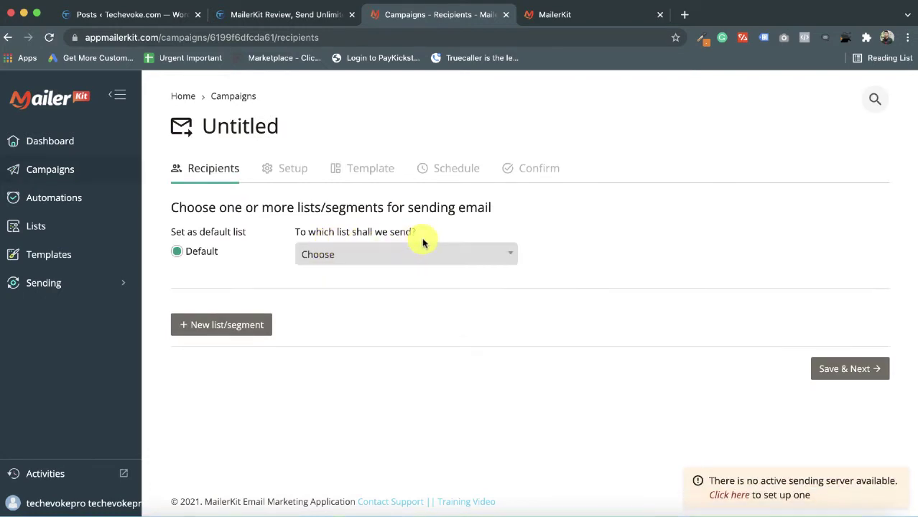
left_click(429, 260)
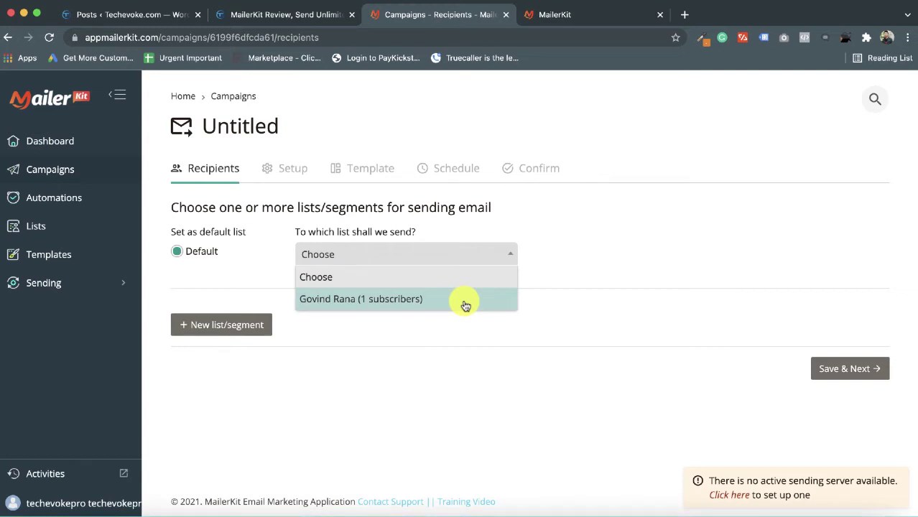
left_click(439, 300)
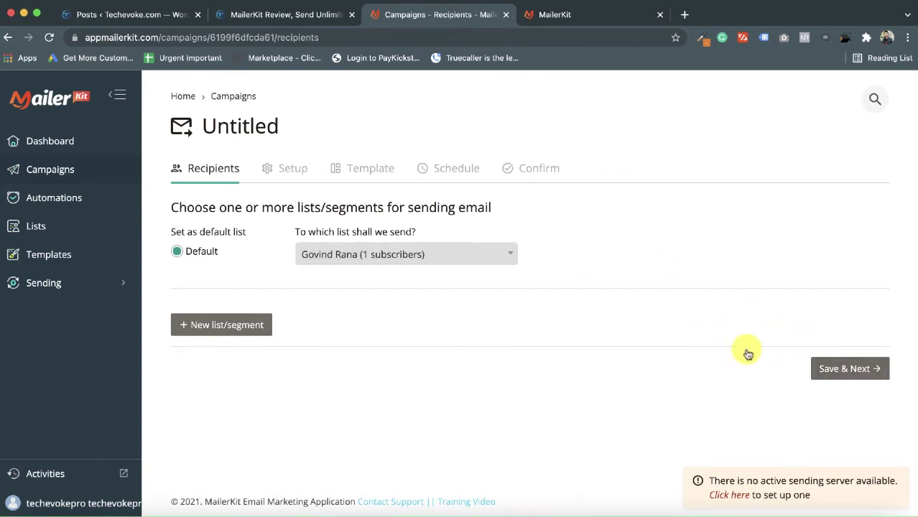
left_click(847, 369)
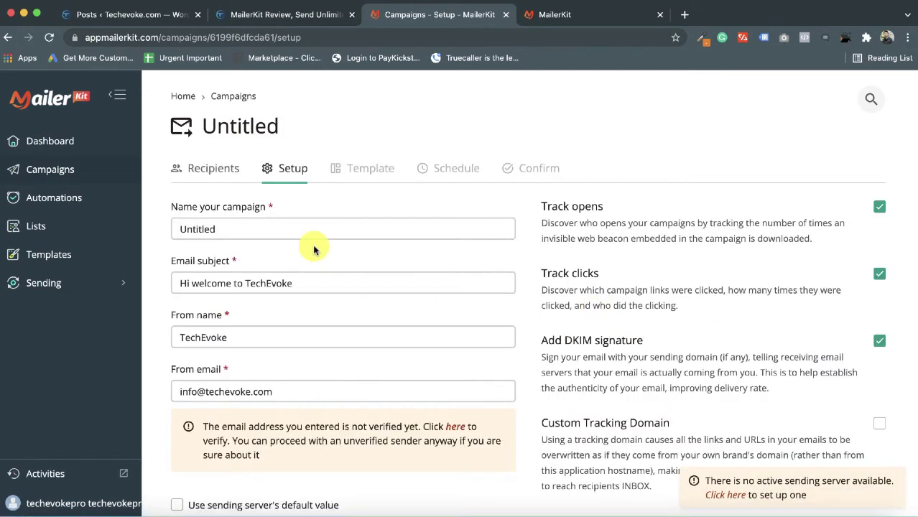
- Review the campaign Setup fields and toggle tracking of email opens
scroll(266, 267, "down", 2)
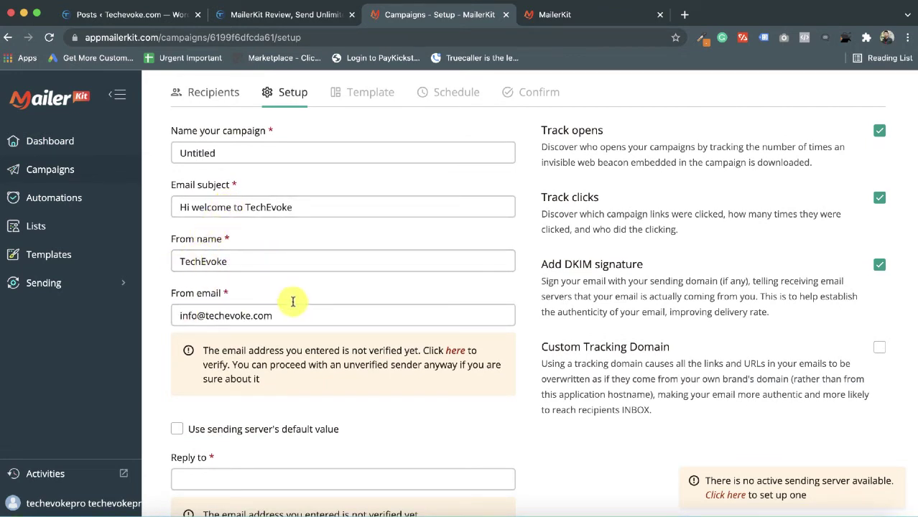
left_click(187, 320)
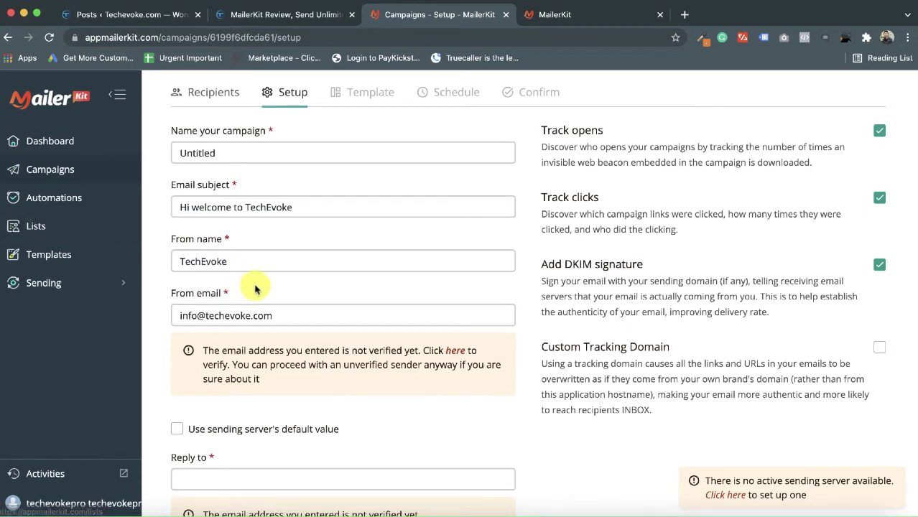
scroll(646, 259, "up", 2)
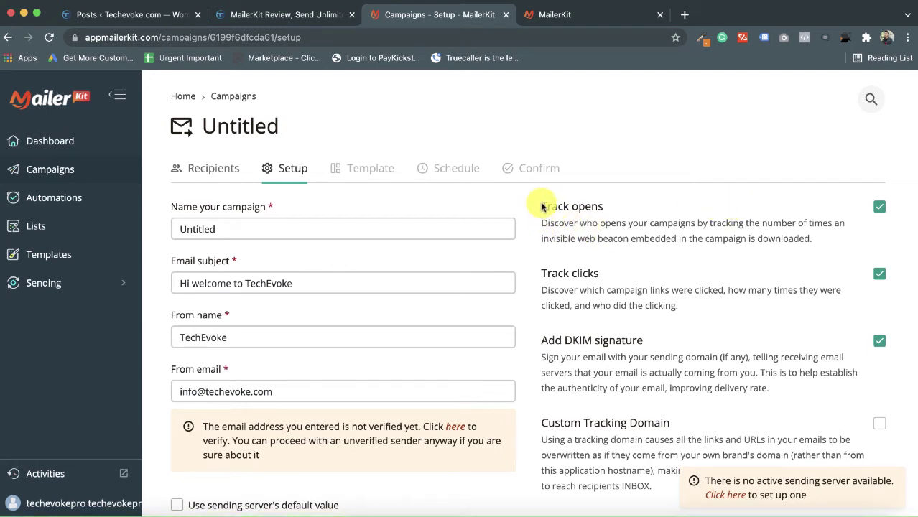
left_click(880, 208)
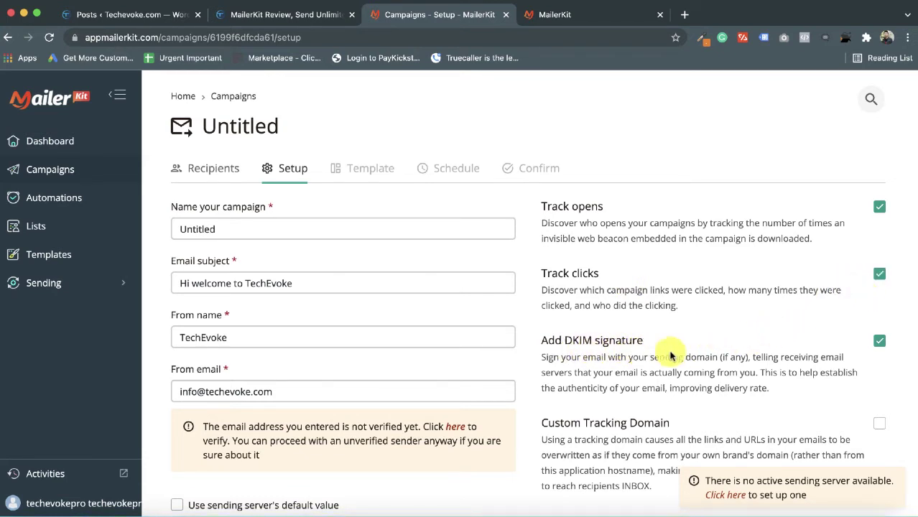
scroll(710, 382, "down", 3)
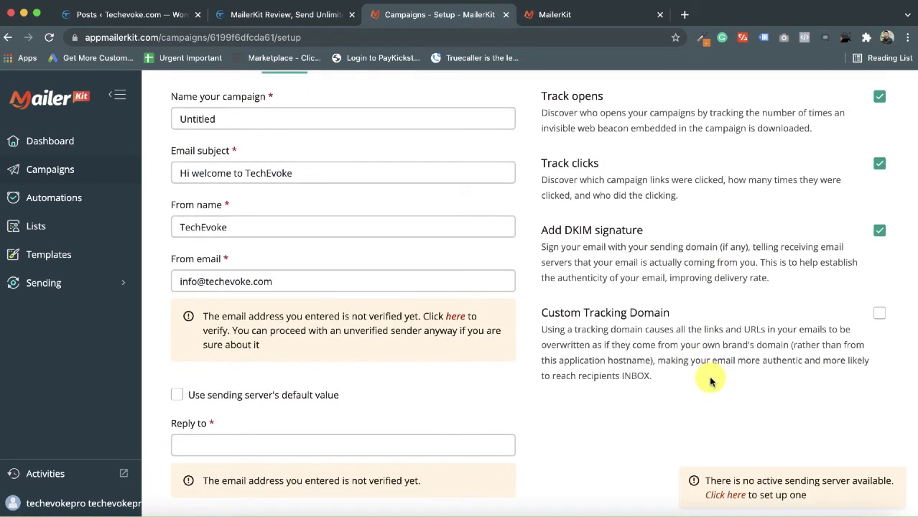
left_click(237, 182)
- Fill in the reply-to email address and save the setup to continue to the Template step
key("Return")
scroll(272, 140, "down", 3)
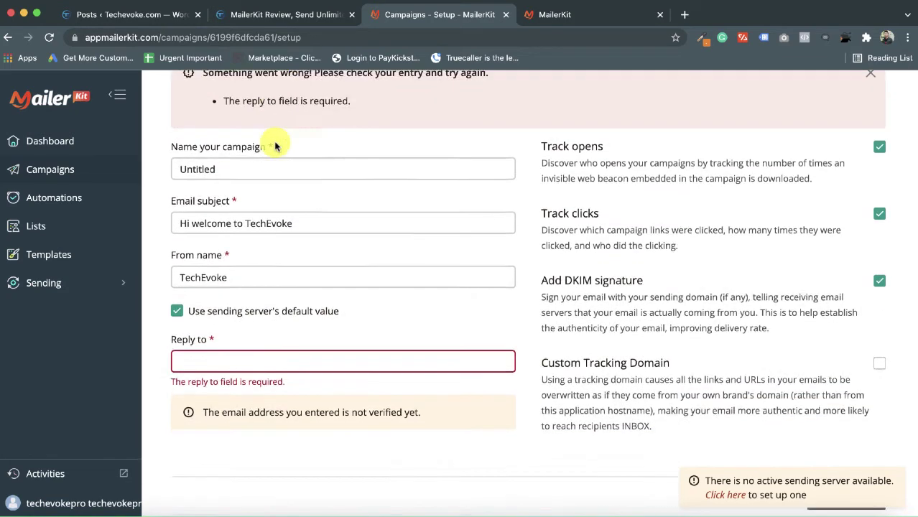
left_click(225, 316)
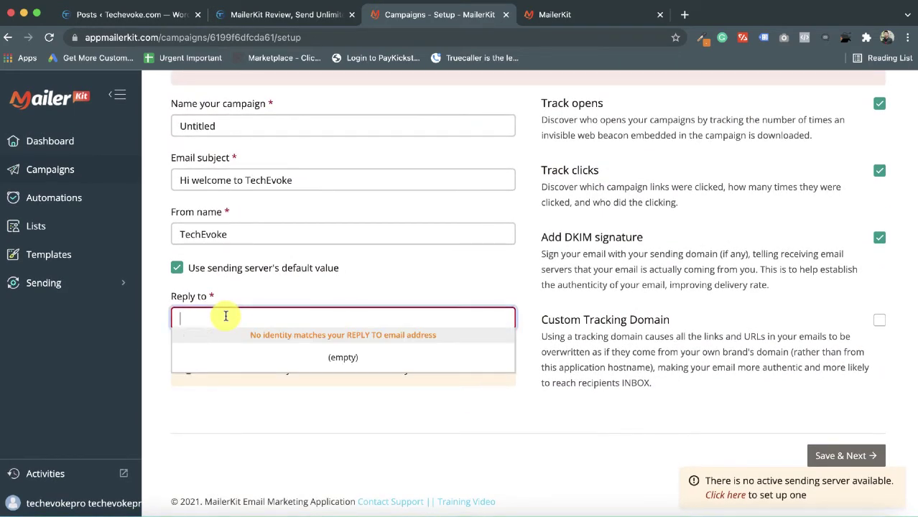
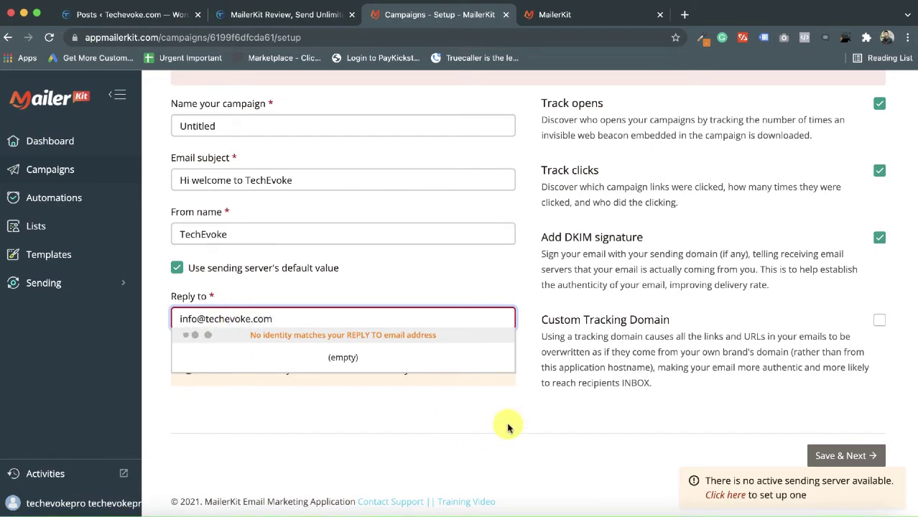
left_click(684, 413)
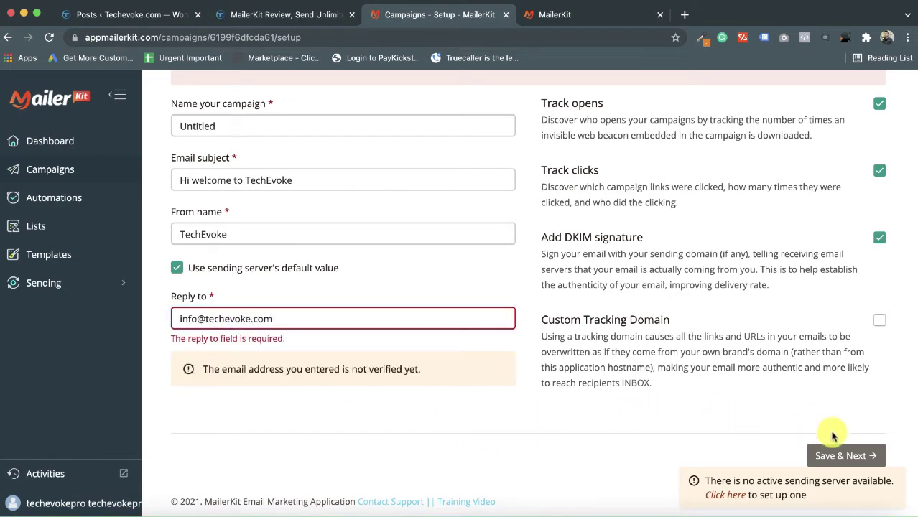
left_click(844, 456)
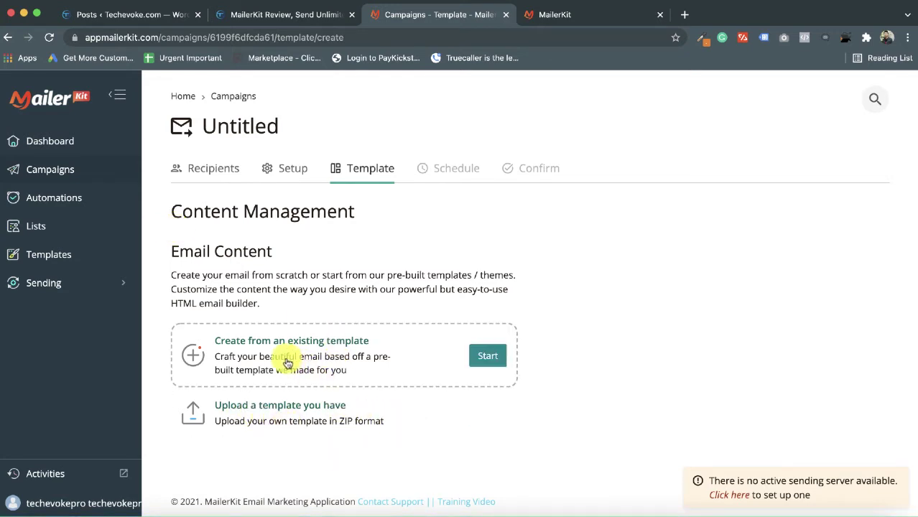
- Build the email from an existing template, choosing the Pricing Table layout
left_click(483, 356)
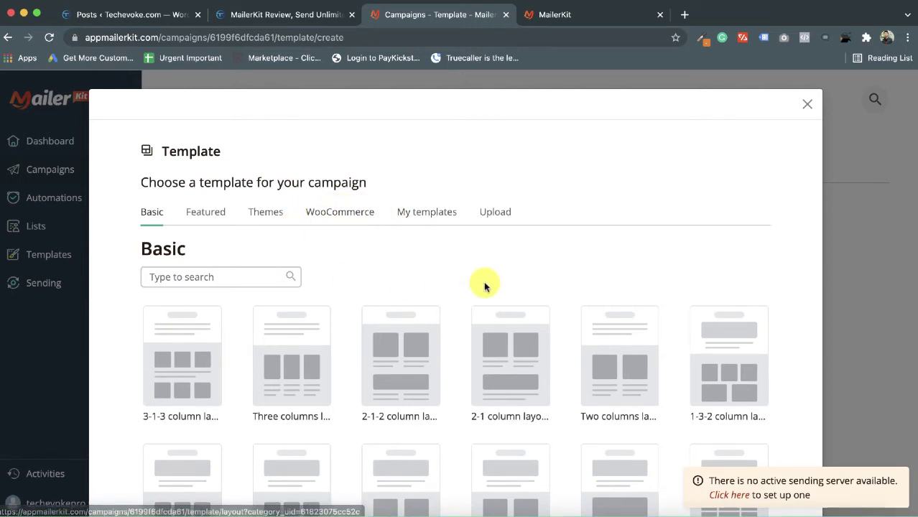
scroll(428, 408, "down", 5)
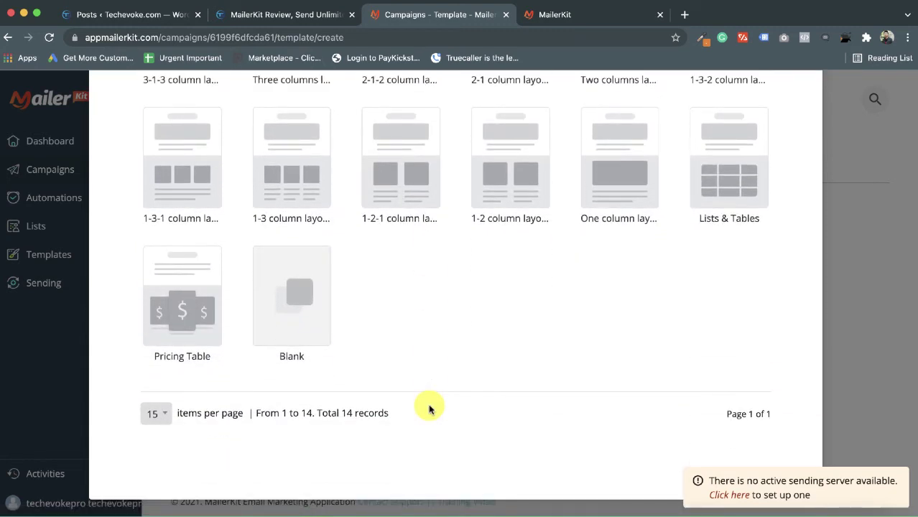
scroll(420, 265, "up", 2)
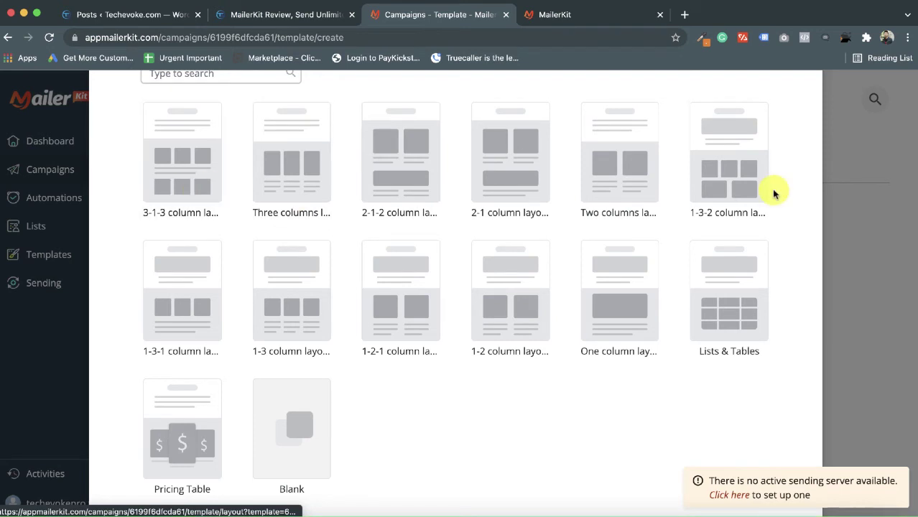
scroll(315, 447, "down", 1)
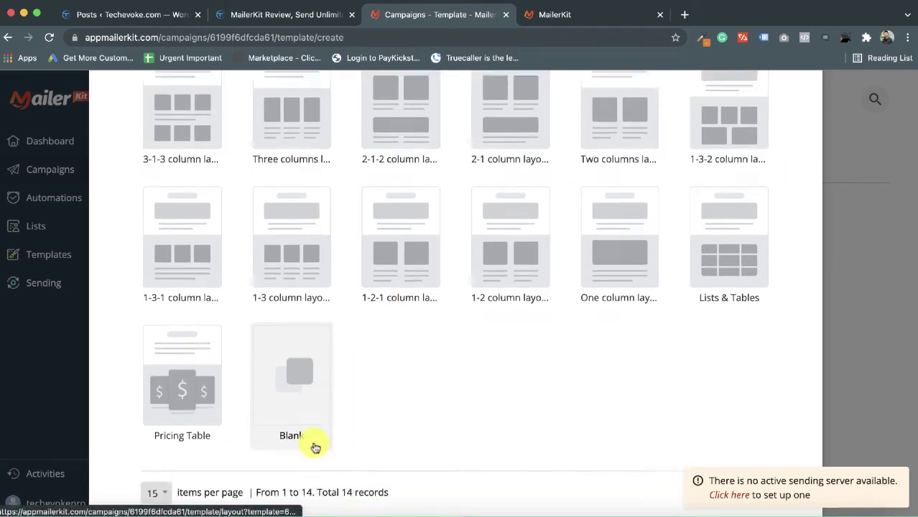
scroll(314, 447, "down", 1)
left_click(187, 343)
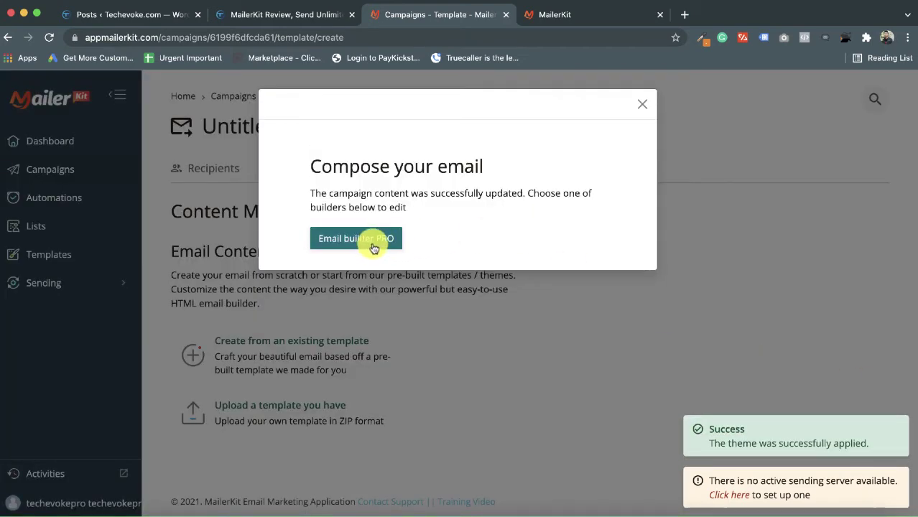
- Review the pricing-table email in the builder and save it as the campaign's HTML Email
left_click(374, 244)
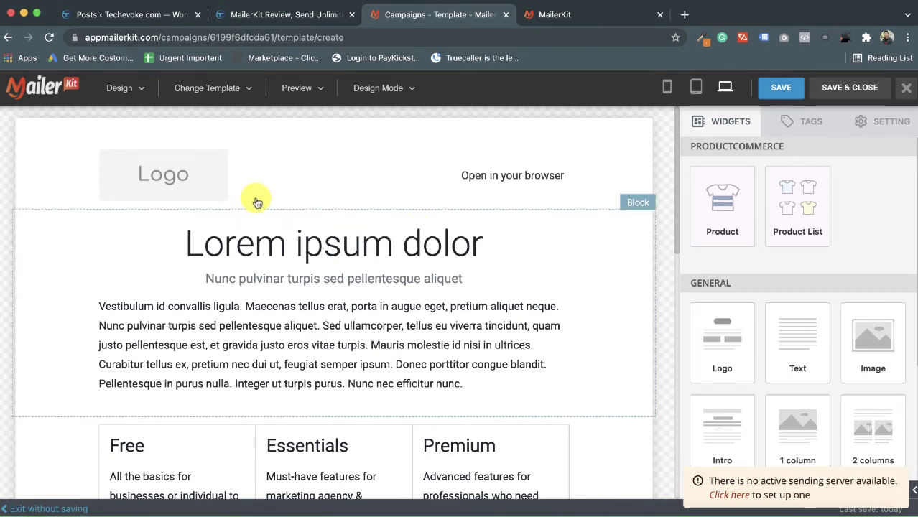
scroll(341, 329, "down", 10)
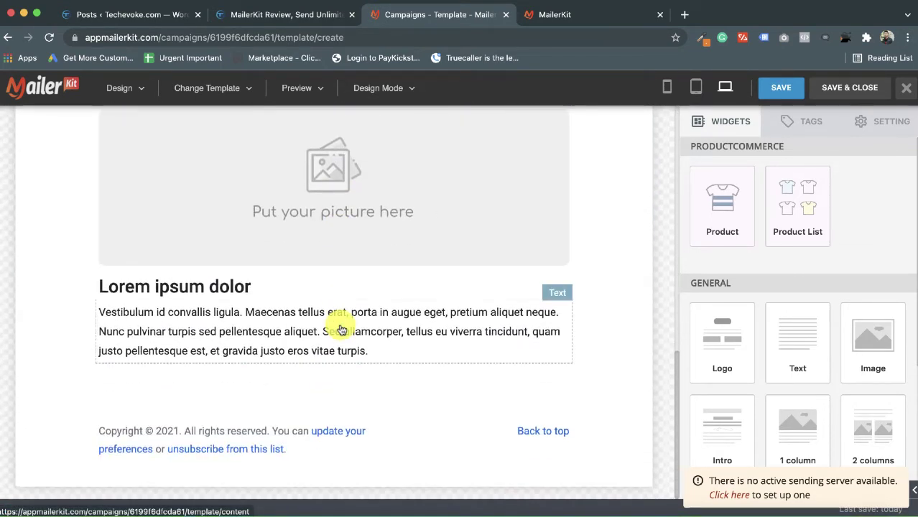
scroll(341, 328, "up", 10)
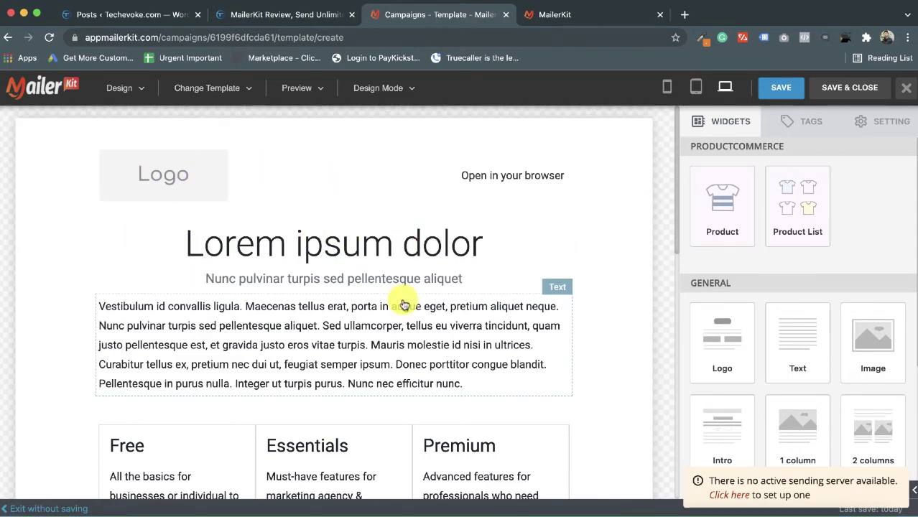
scroll(403, 302, "down", 6)
scroll(403, 302, "down", 3)
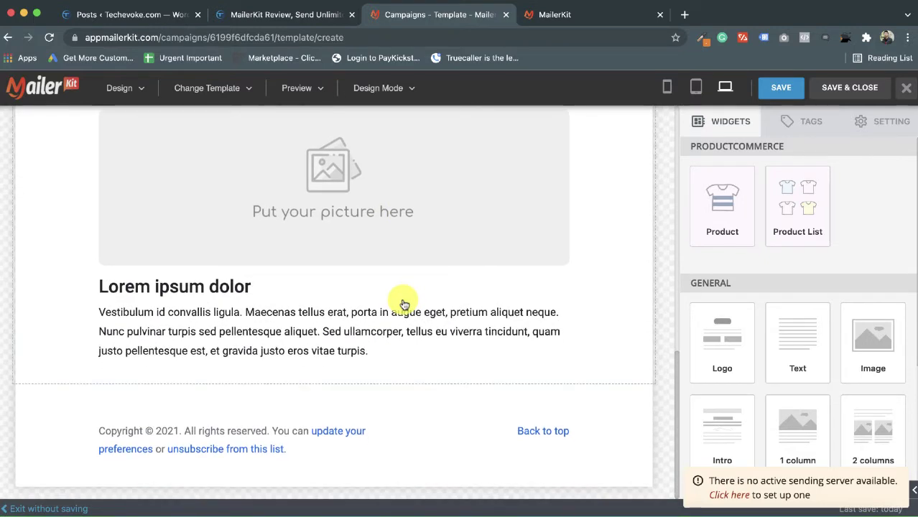
scroll(417, 286, "up", 4)
scroll(487, 256, "up", 5)
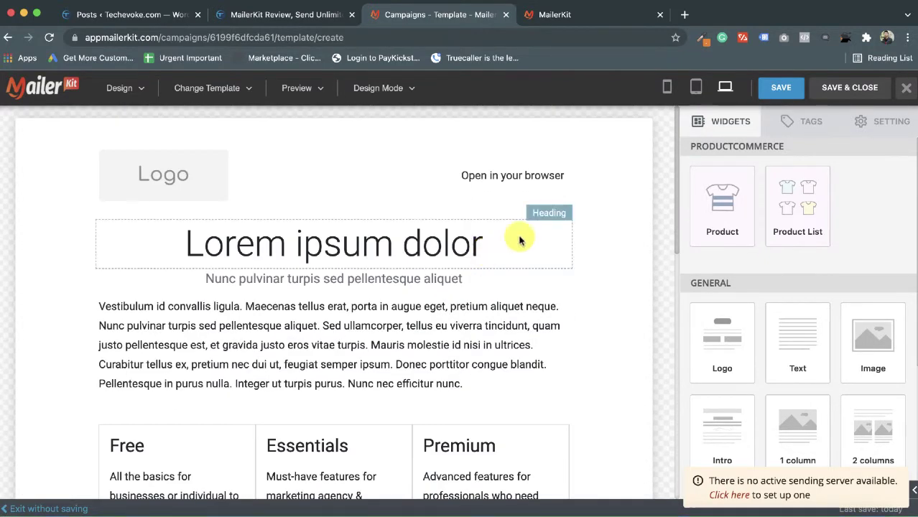
left_click(855, 90)
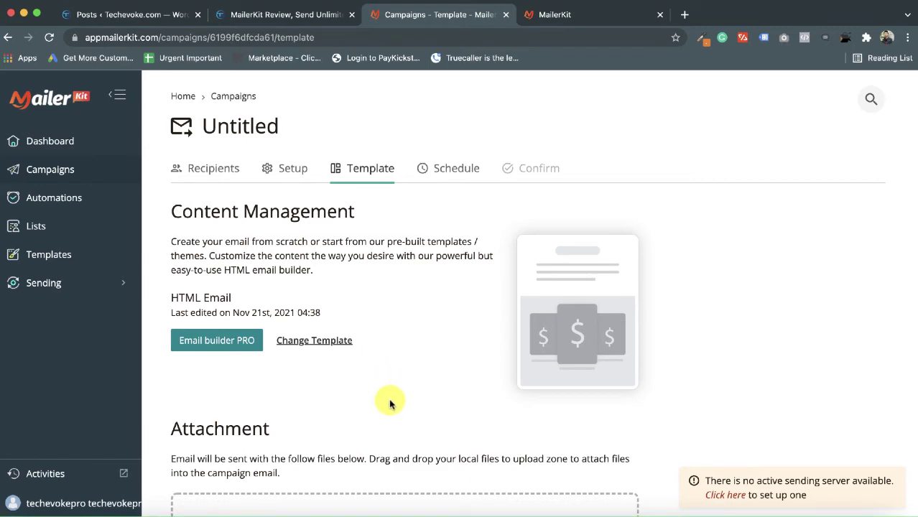
- Check the empty Attachment section, then advance the campaign to its Schedule/Confirm step
scroll(389, 403, "down", 3)
scroll(390, 403, "down", 2)
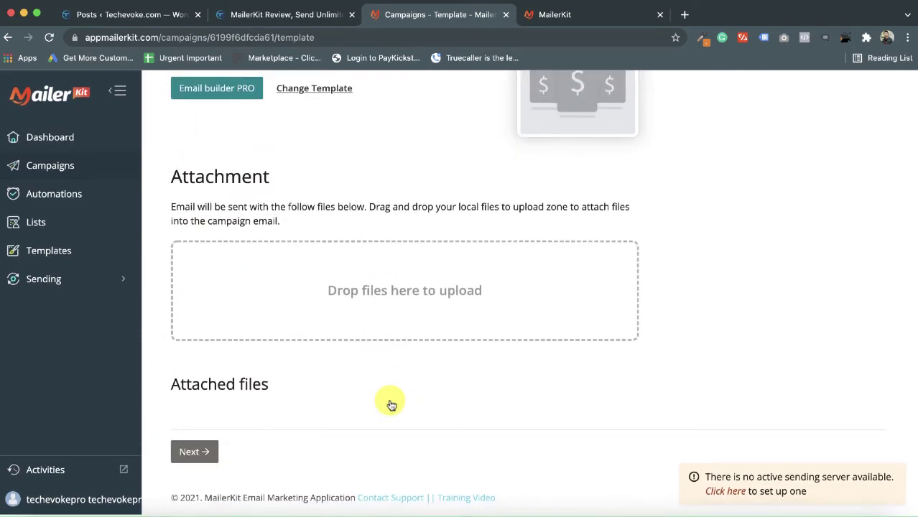
scroll(390, 403, "up", 5)
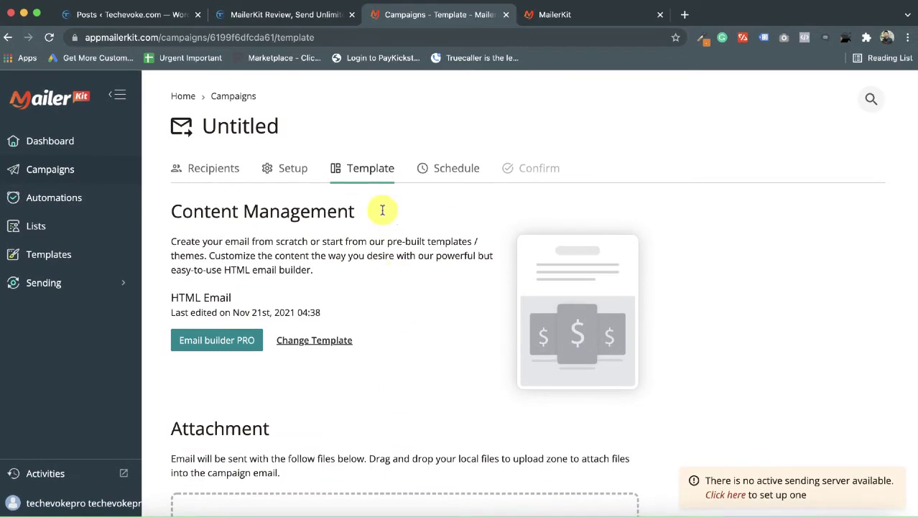
scroll(239, 388, "down", 5)
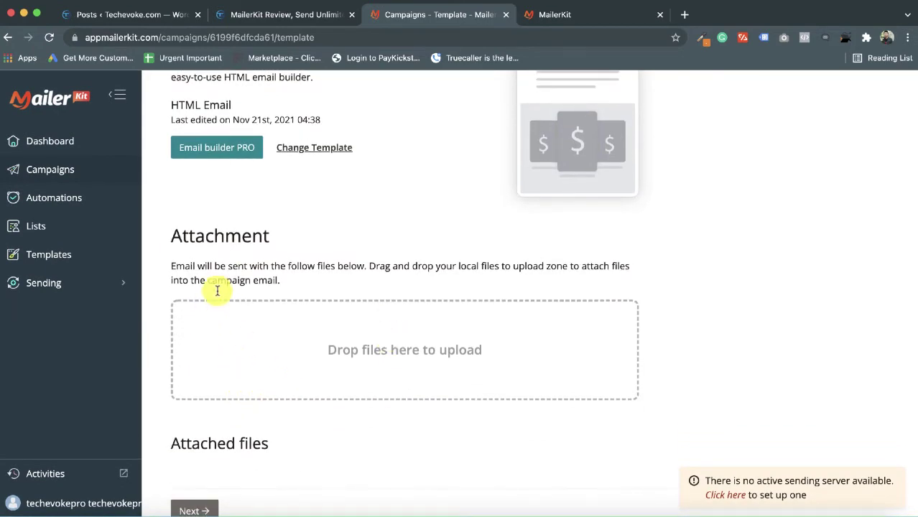
scroll(580, 151, "up", 3)
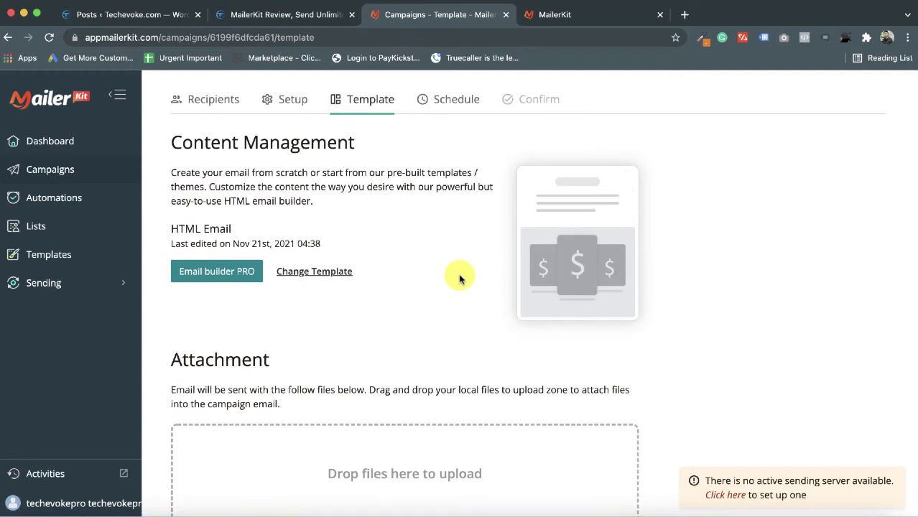
scroll(459, 278, "up", 2)
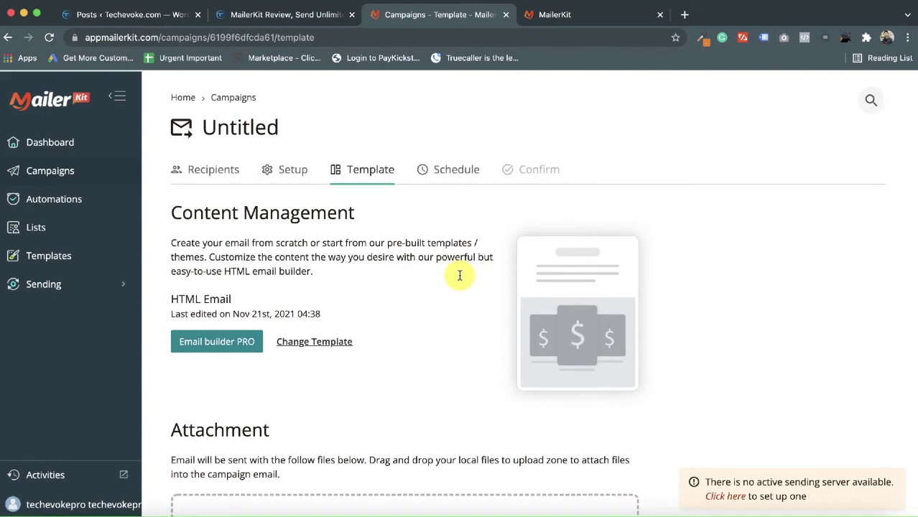
left_click(433, 170)
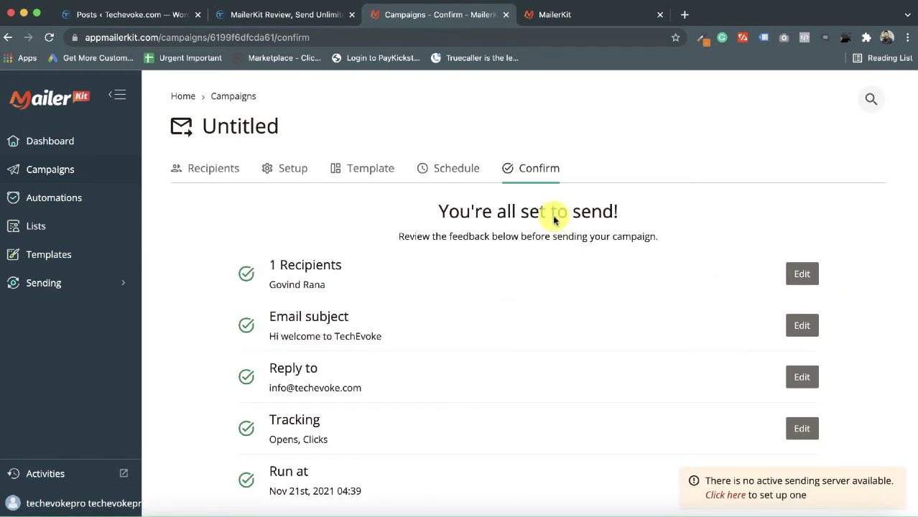
- Send the campaign from the Confirm page, scheduling it for Nov 21st, 2021 04:39
scroll(552, 313, "down", 4)
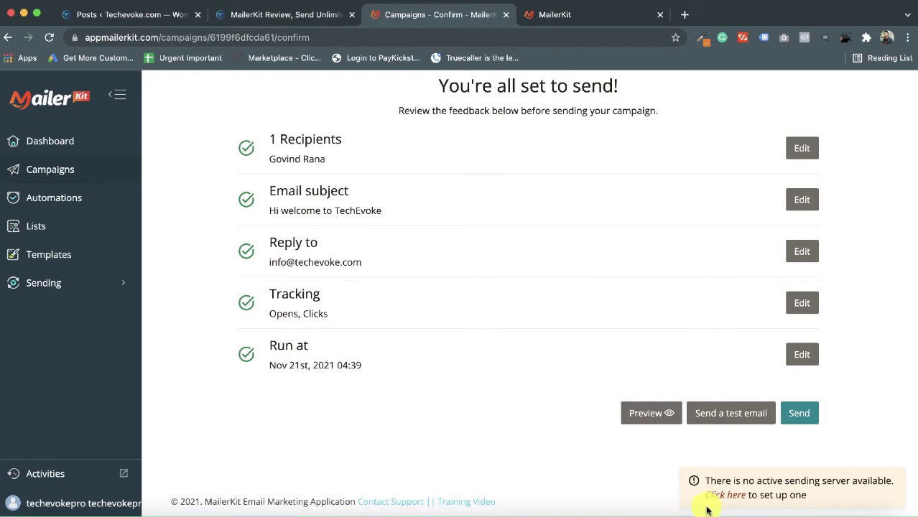
left_click(802, 413)
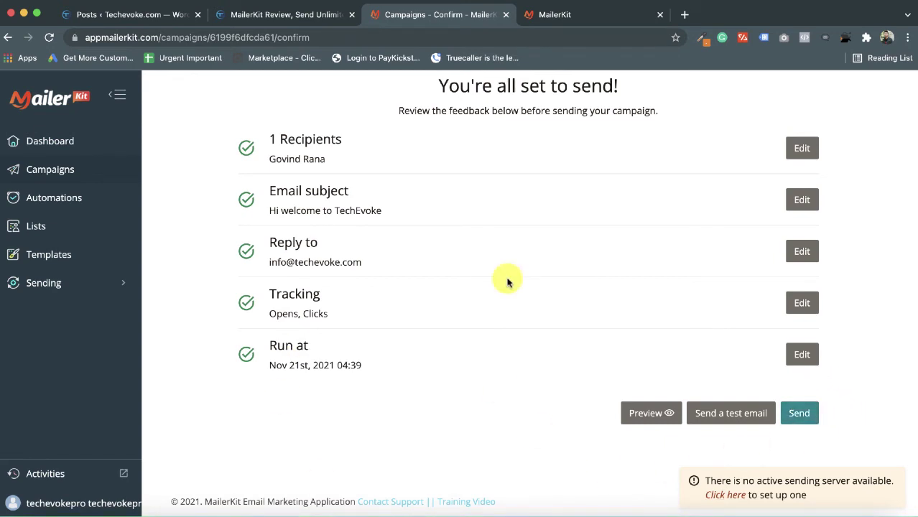
scroll(503, 291, "up", 4)
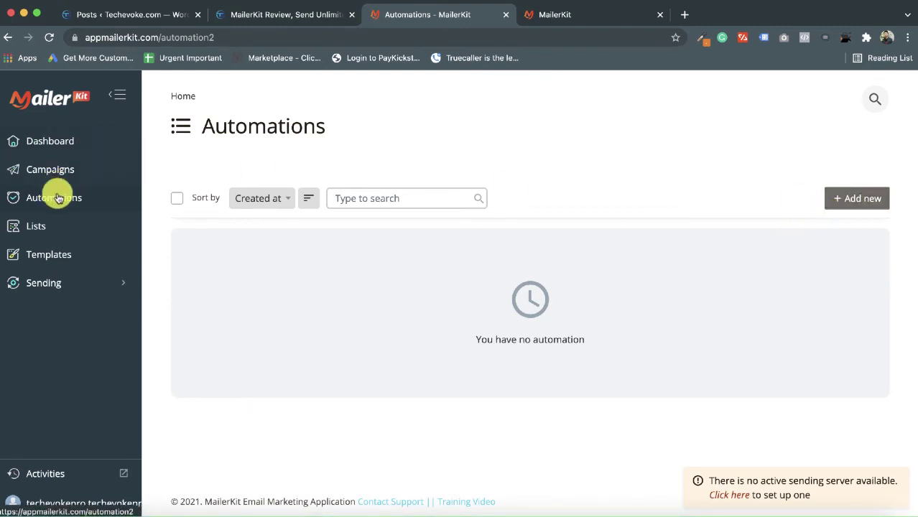
- Create a new automation triggered by Welcome new subscribers on the 1-subscriber mailing list
left_click(859, 205)
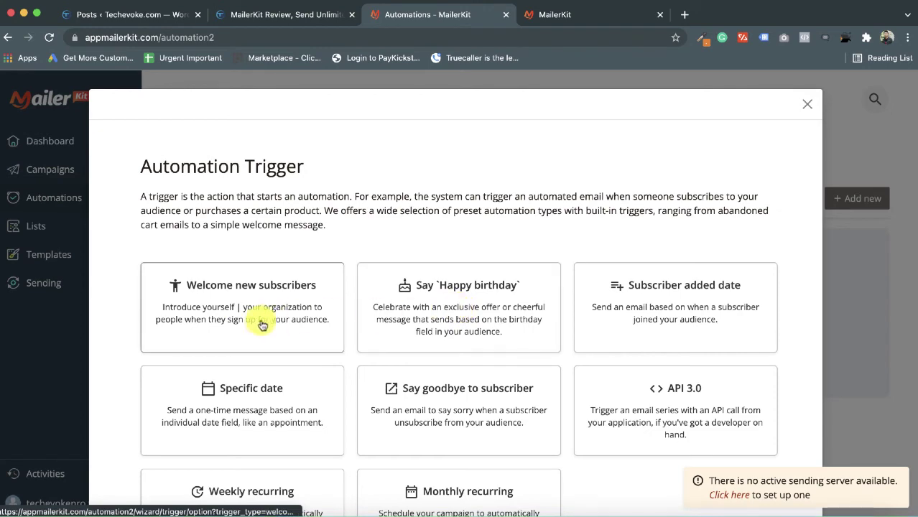
scroll(260, 323, "down", 2)
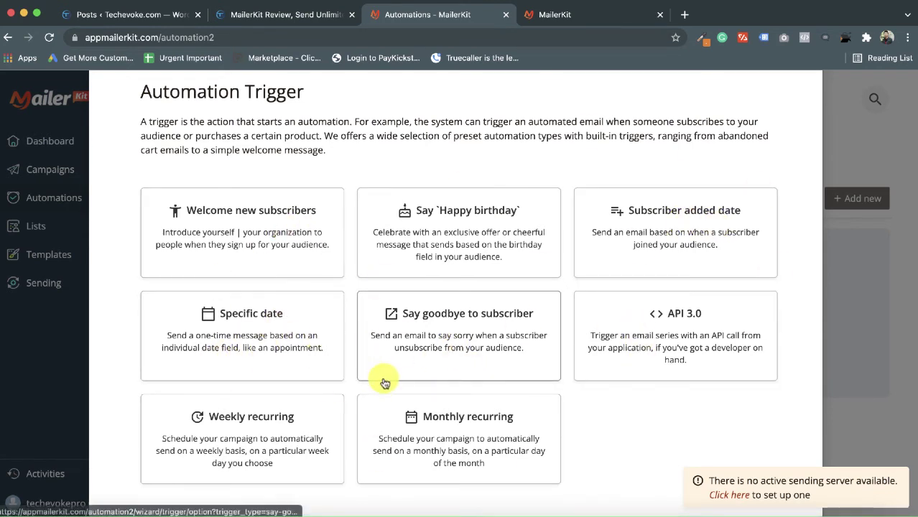
scroll(304, 208, "up", 2)
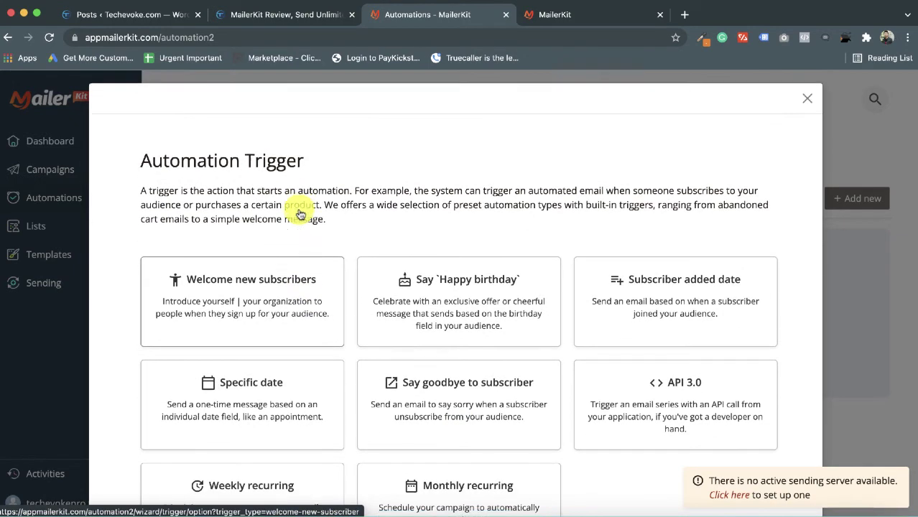
scroll(300, 207, "down", 3)
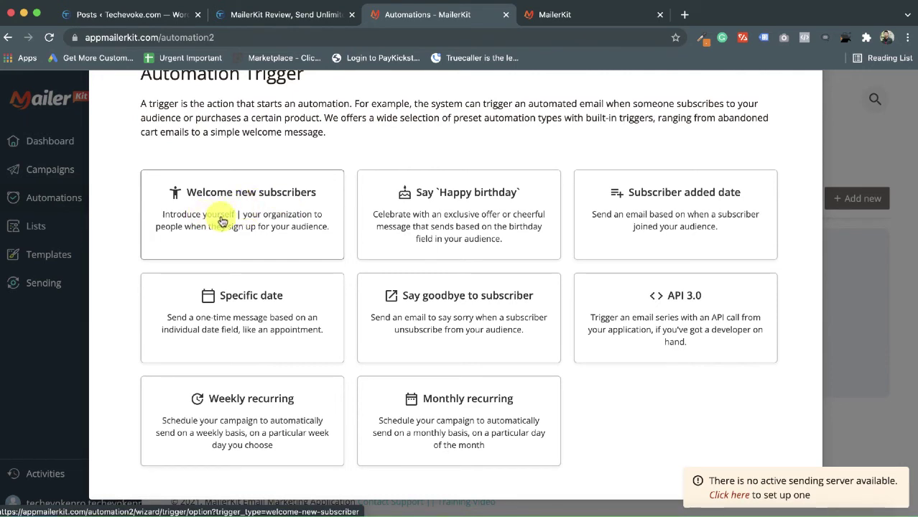
left_click(222, 221)
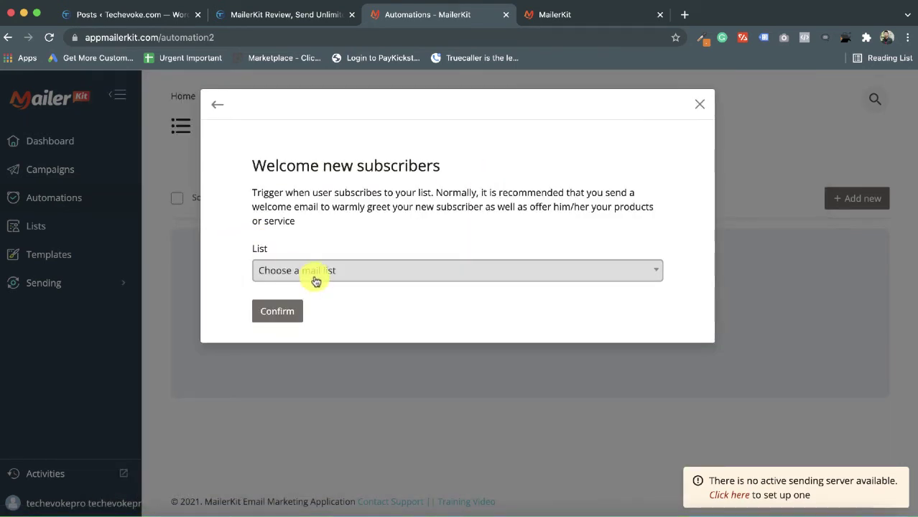
left_click(330, 270)
left_click(354, 317)
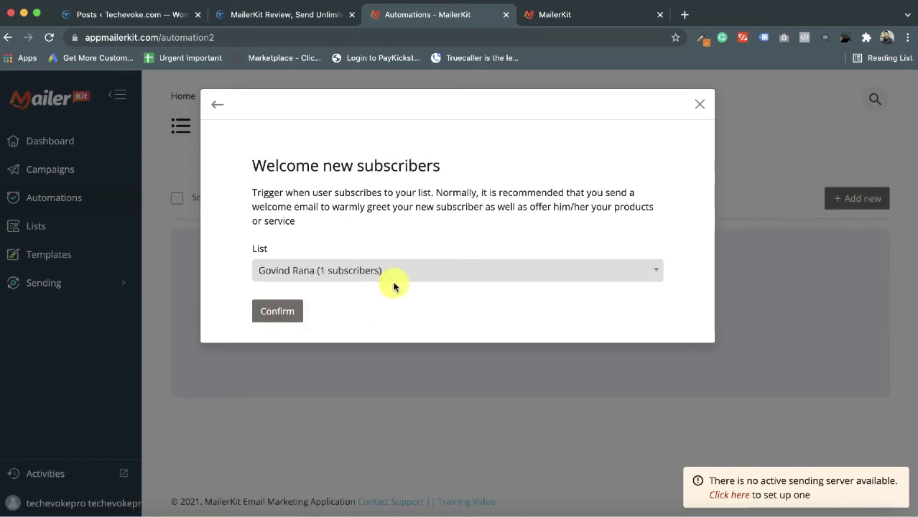
left_click(282, 312)
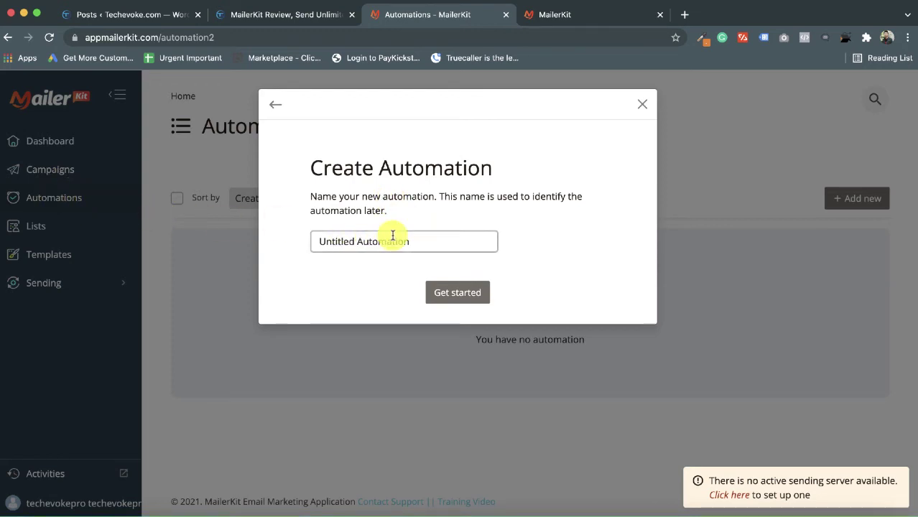
- Name the new automation 'test automation' and open its workflow editor
triple_click(421, 243)
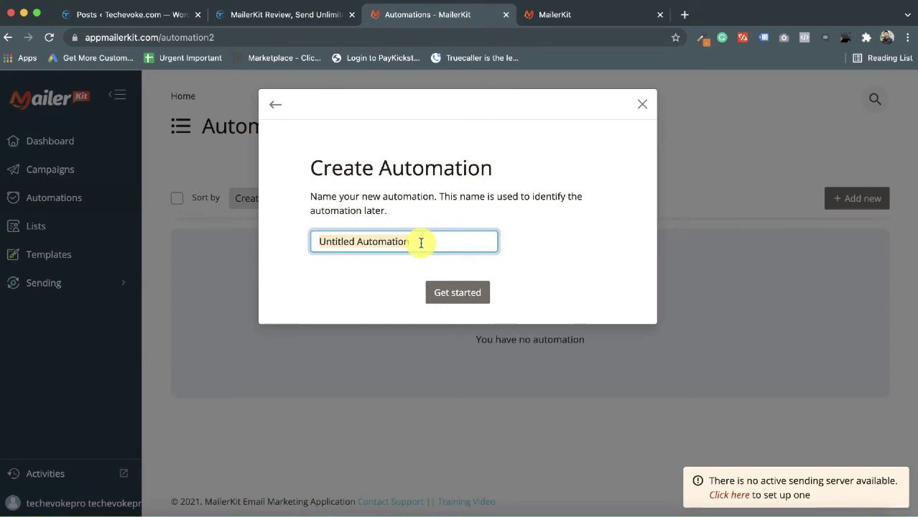
type("test au")
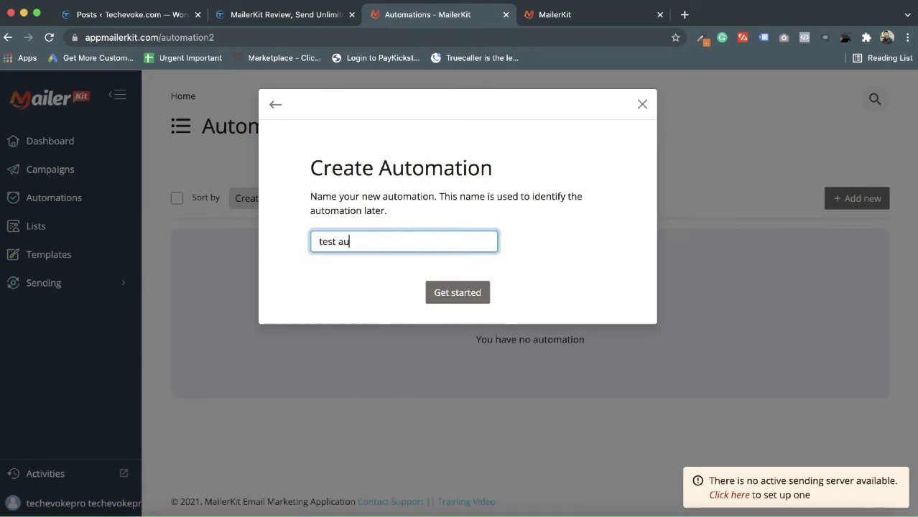
type("tomation")
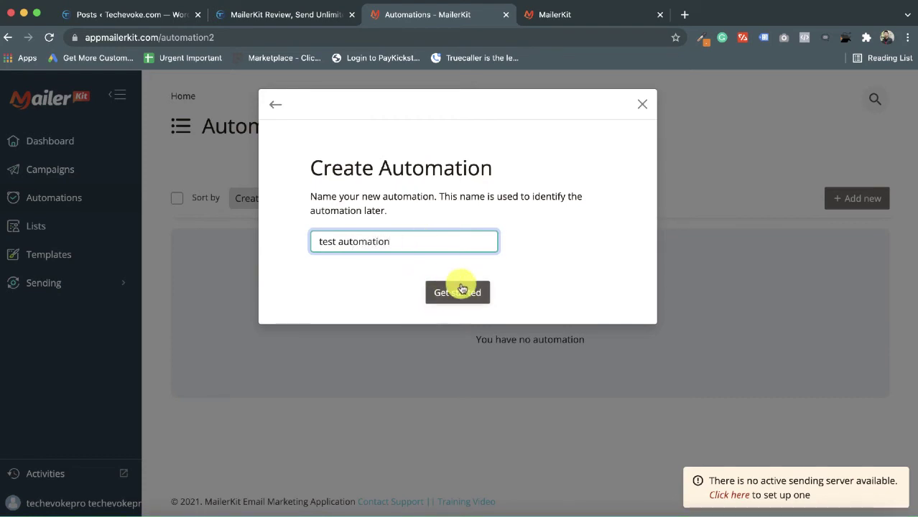
left_click(461, 290)
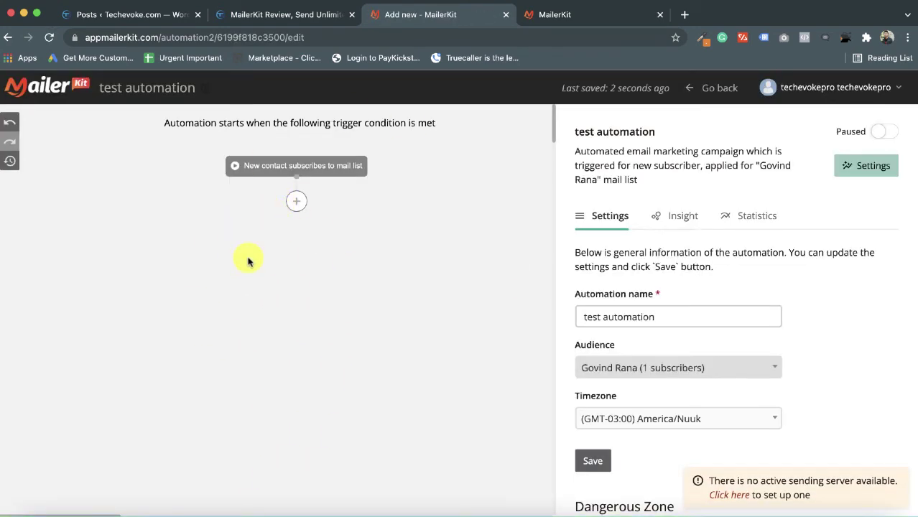
- Add a Send an Email action after the new-subscriber trigger
left_click(294, 207)
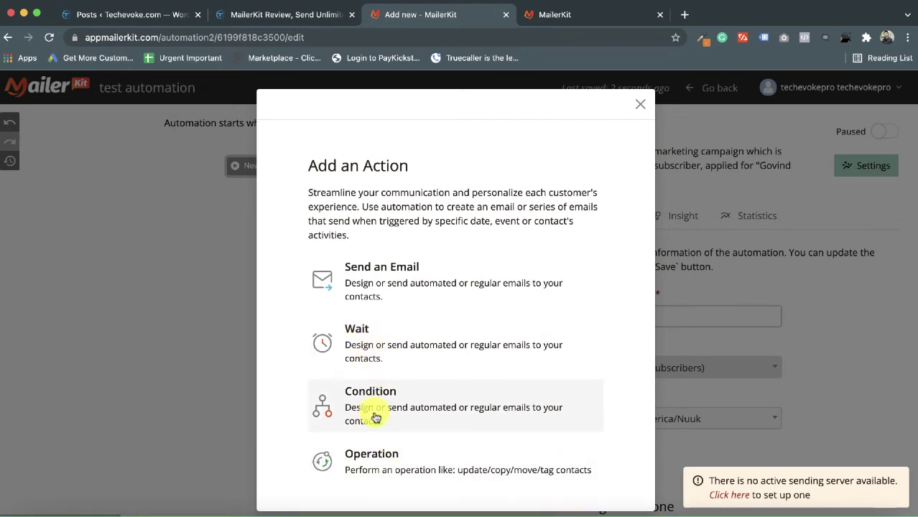
left_click(352, 284)
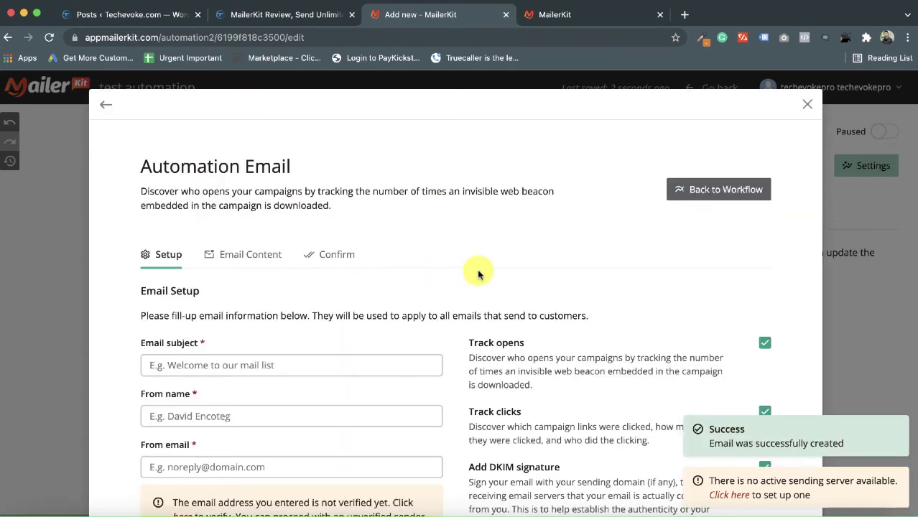
- Enter the subject 'welcome to mailer kit', the sender name and the sender email address
scroll(241, 361, "down", 1)
left_click(234, 260)
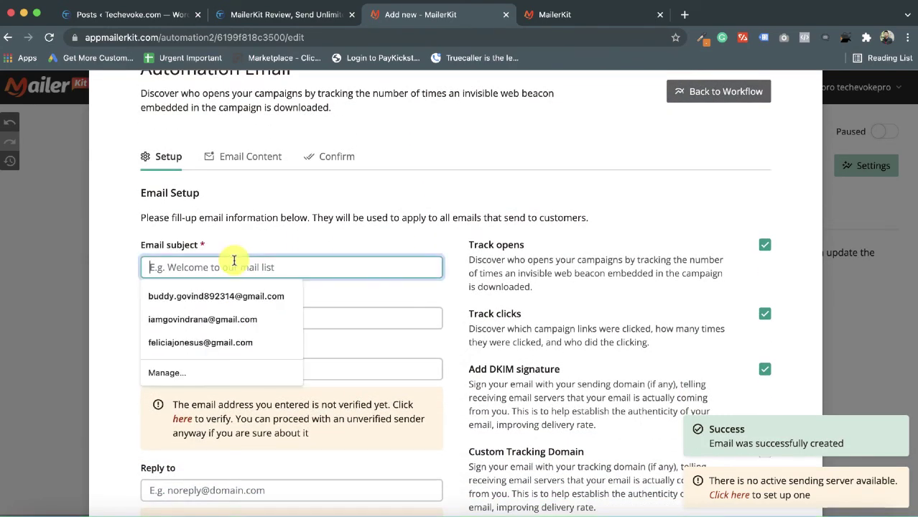
type("welcome to")
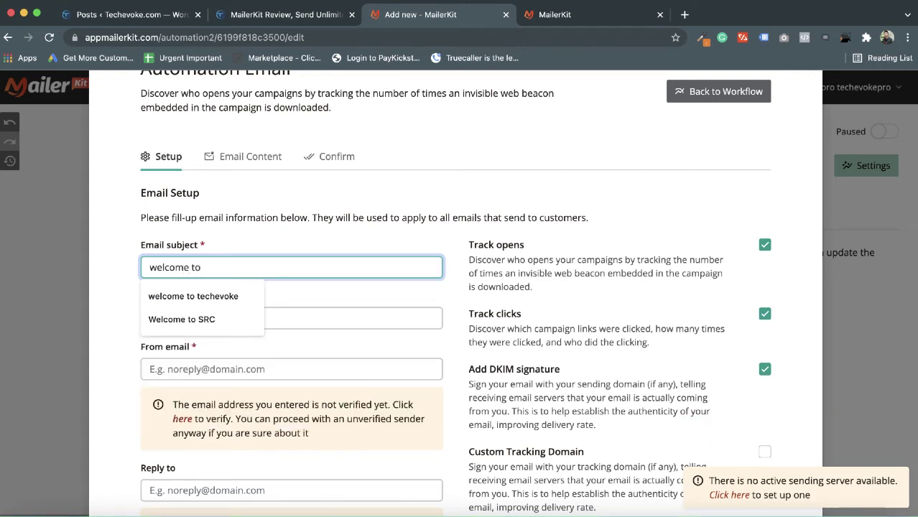
type(" mai")
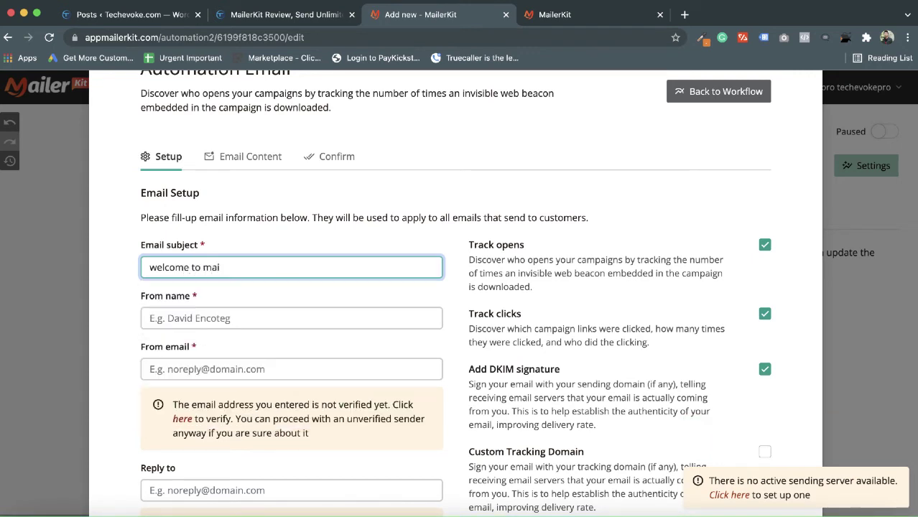
type("ler kit")
left_click(213, 313)
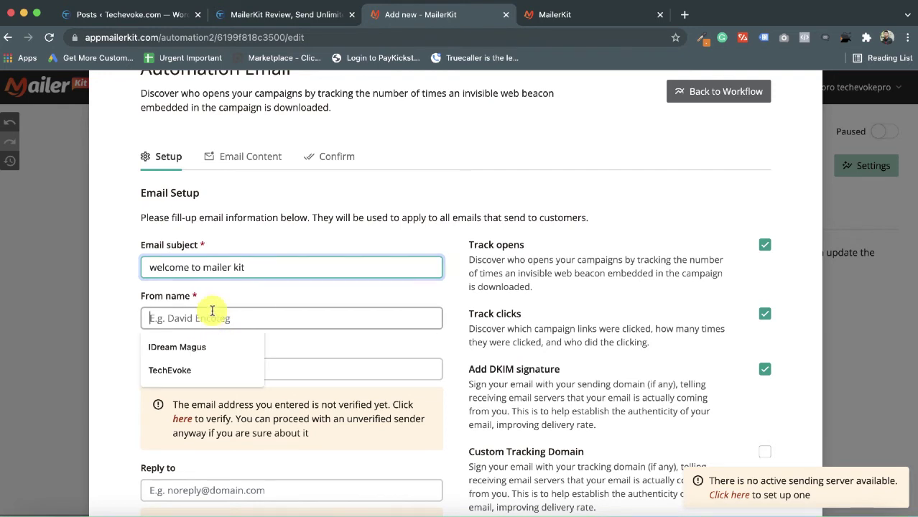
type("Govind")
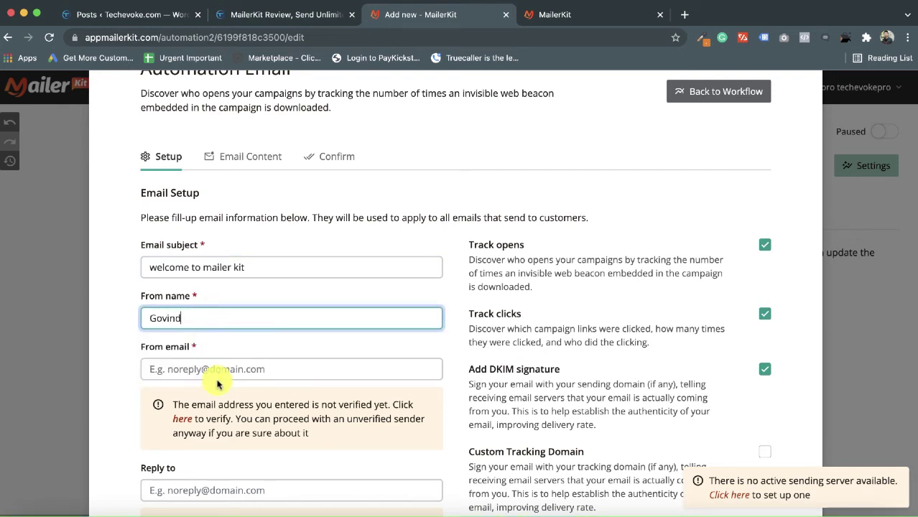
left_click(217, 378)
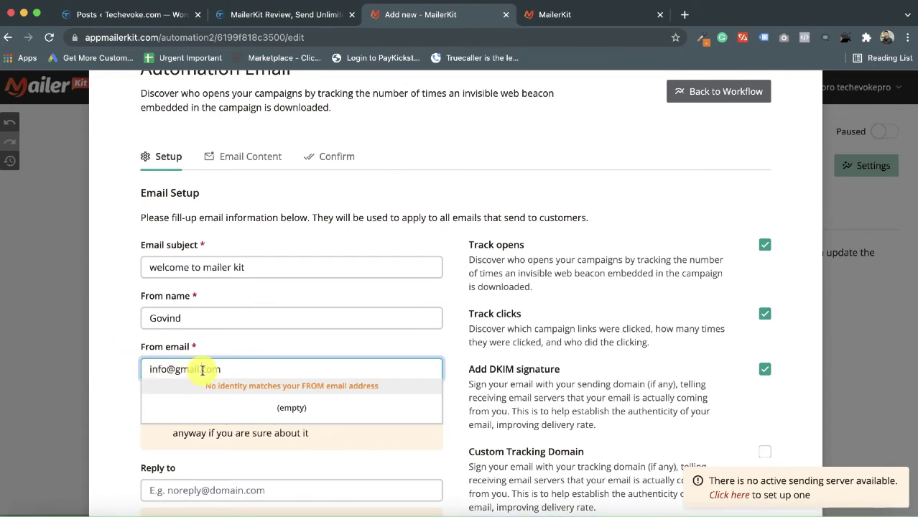
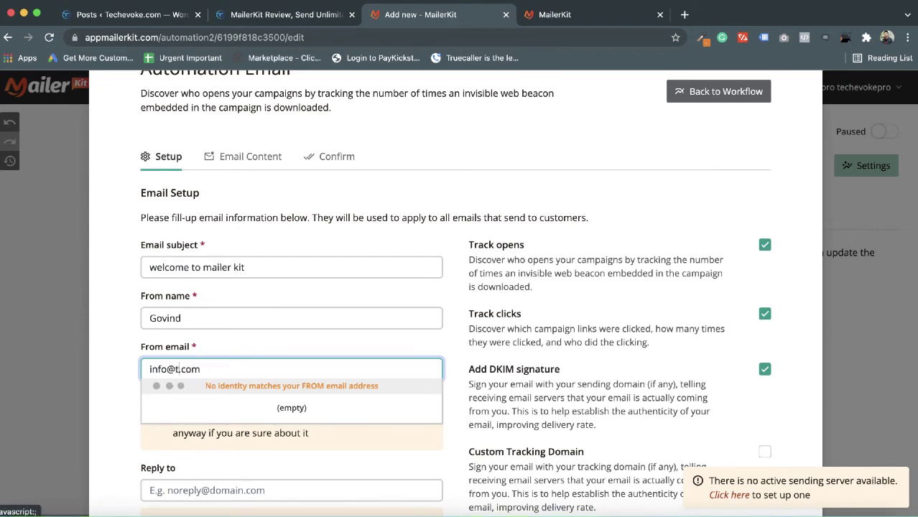
left_click(216, 348)
- Turn on click tracking and save the email setup
scroll(227, 448, "down", 2)
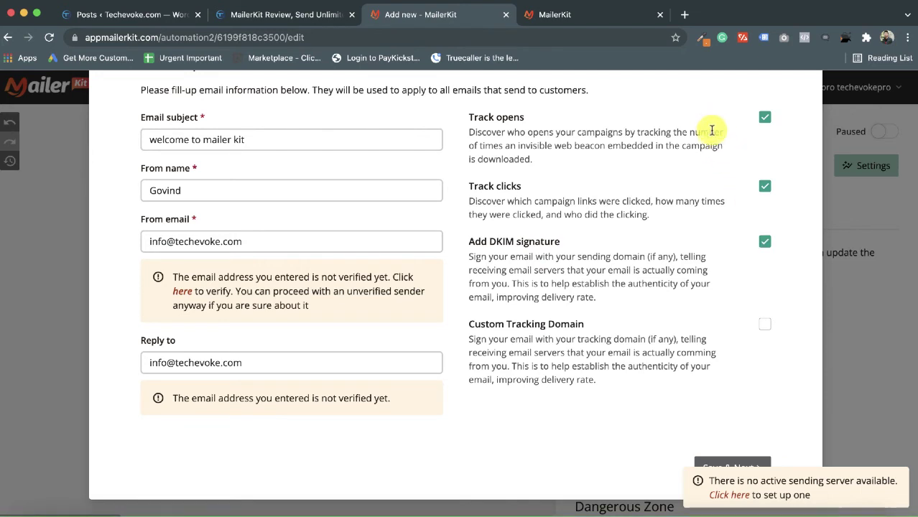
left_click(764, 187)
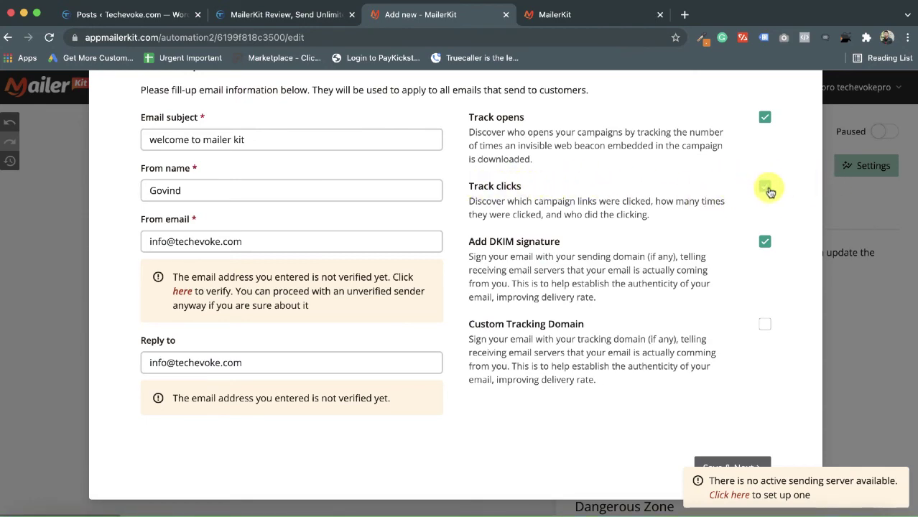
scroll(770, 190, "up", 3)
scroll(770, 190, "down", 3)
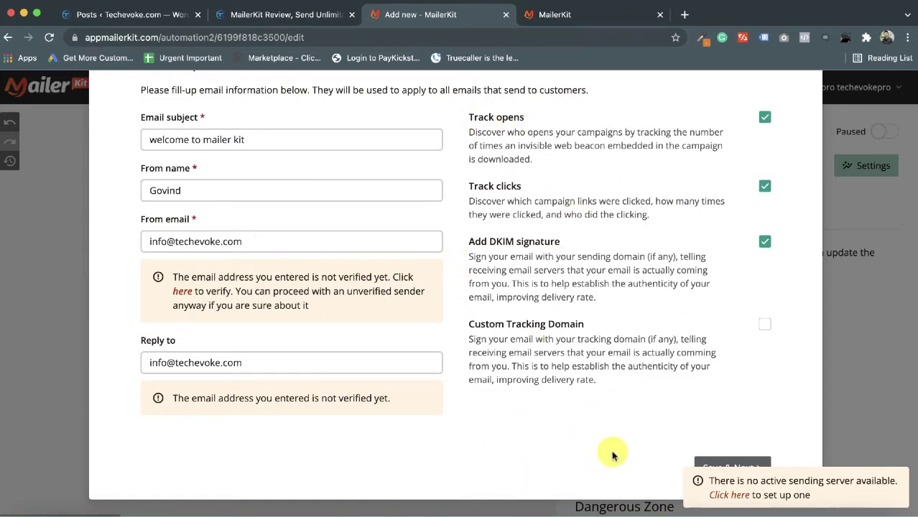
left_click(725, 467)
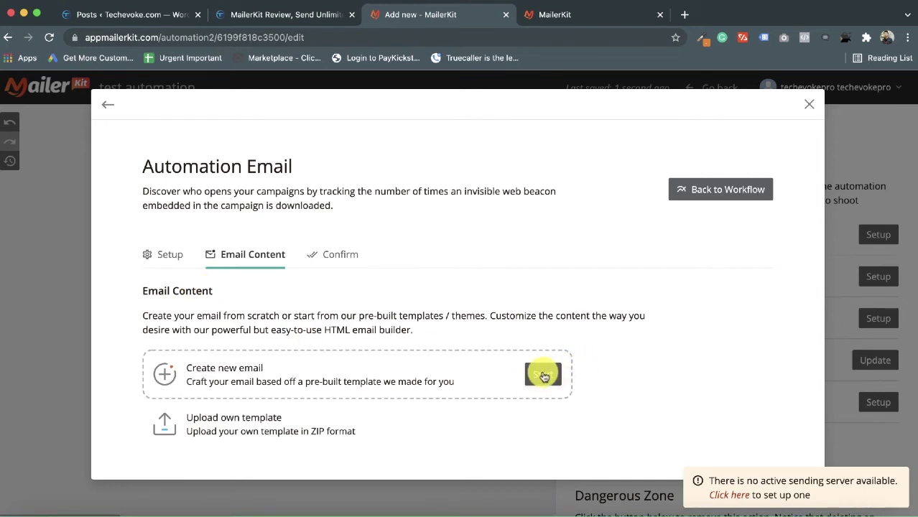
- Build the email content from the Pricing Table template and save it in the builder
left_click(543, 374)
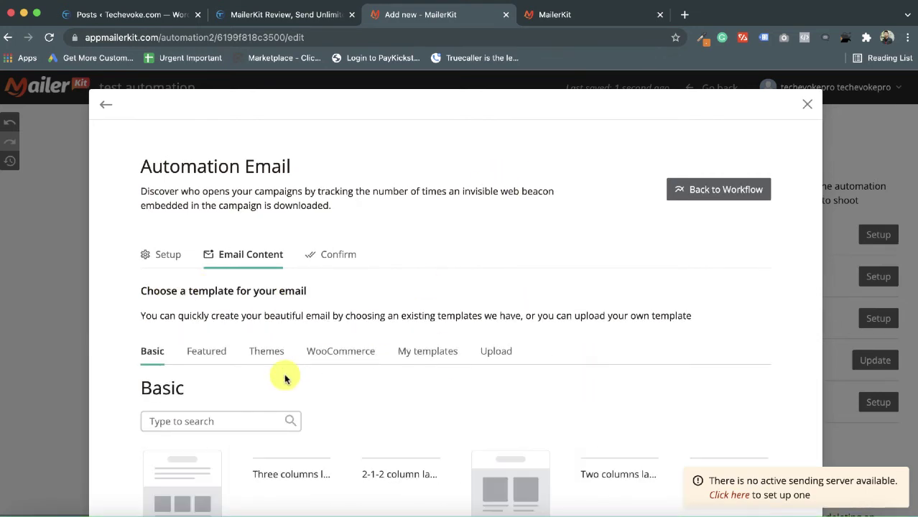
scroll(284, 379, "down", 3)
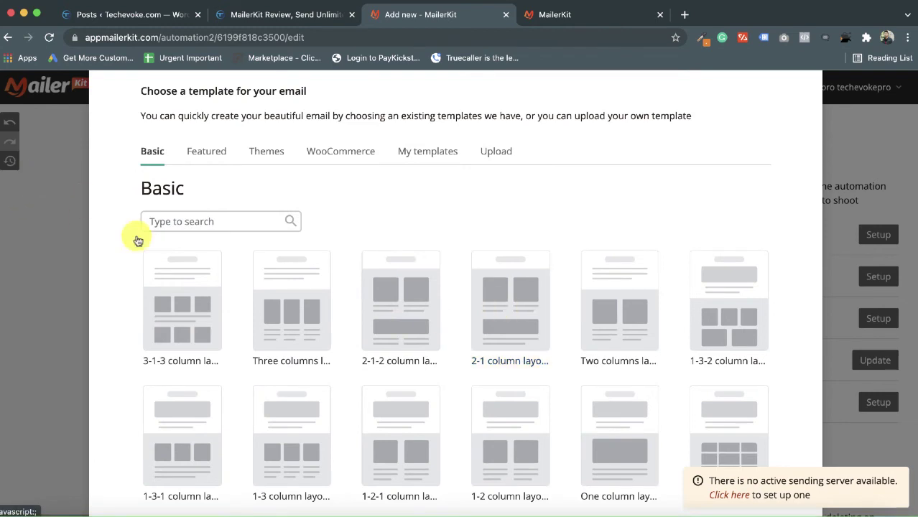
scroll(287, 334, "down", 3)
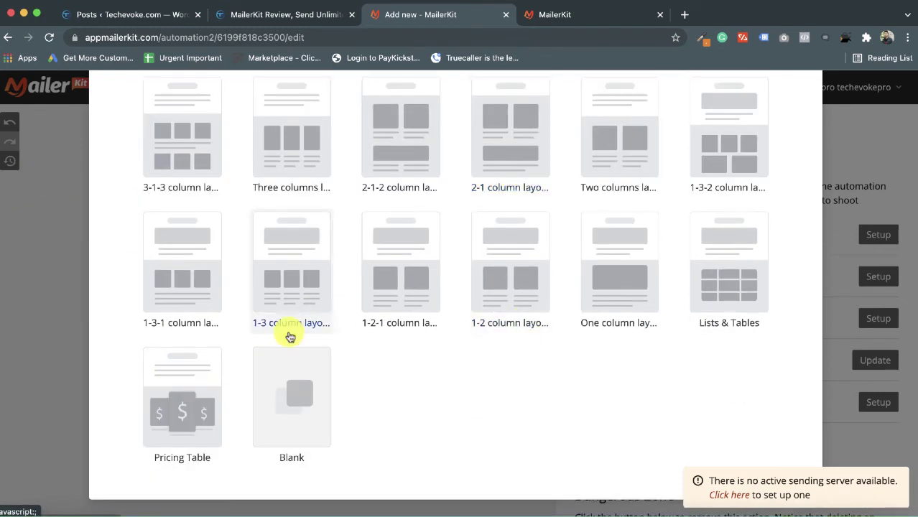
left_click(818, 407)
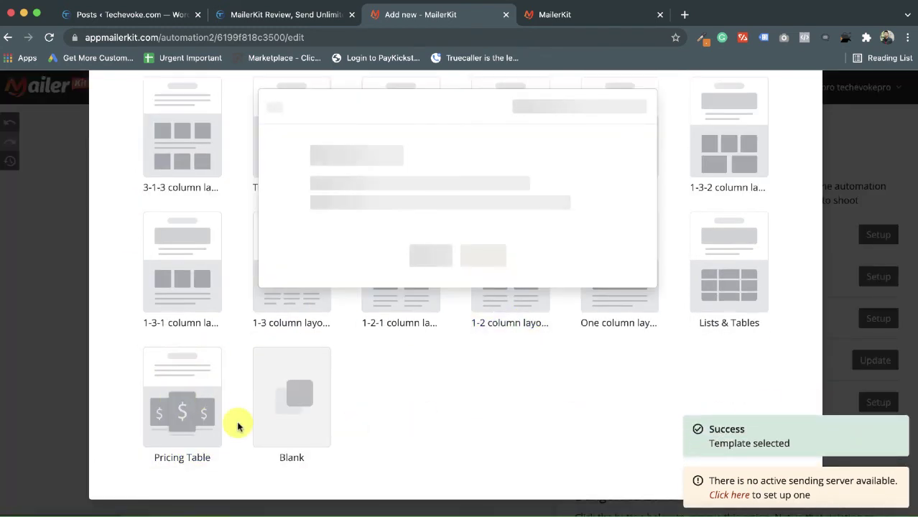
left_click(333, 244)
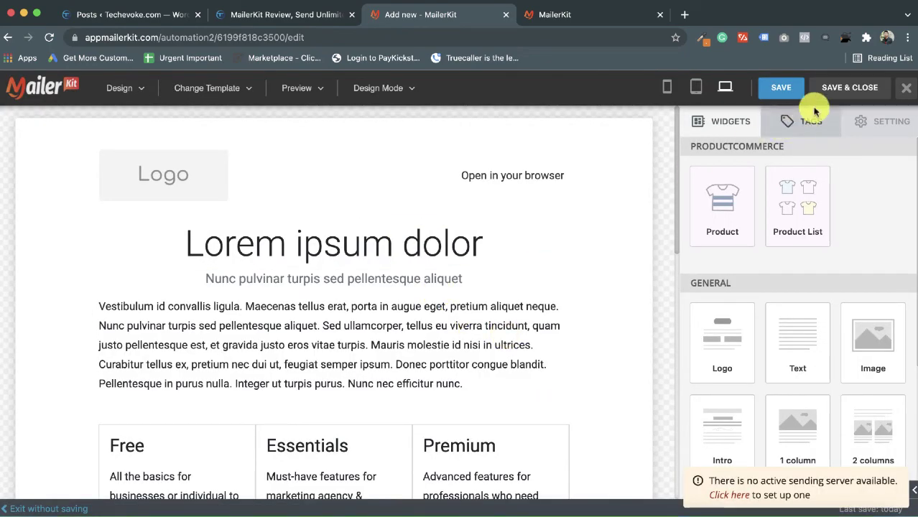
left_click(840, 88)
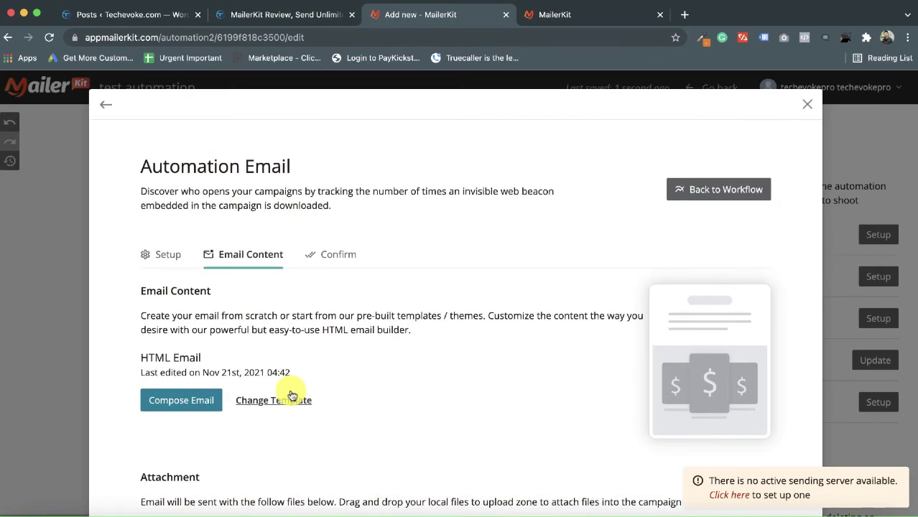
- Confirm the email content and return to the workflow
scroll(292, 395, "down", 2)
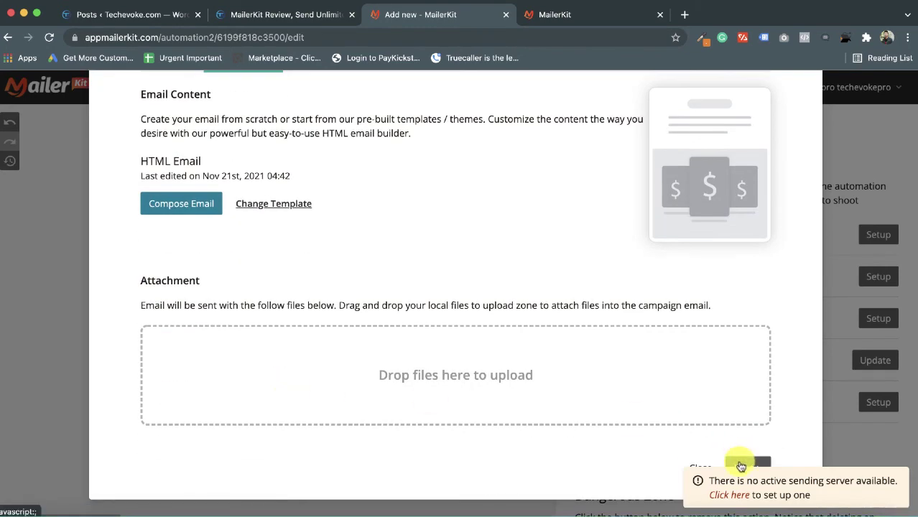
left_click(740, 467)
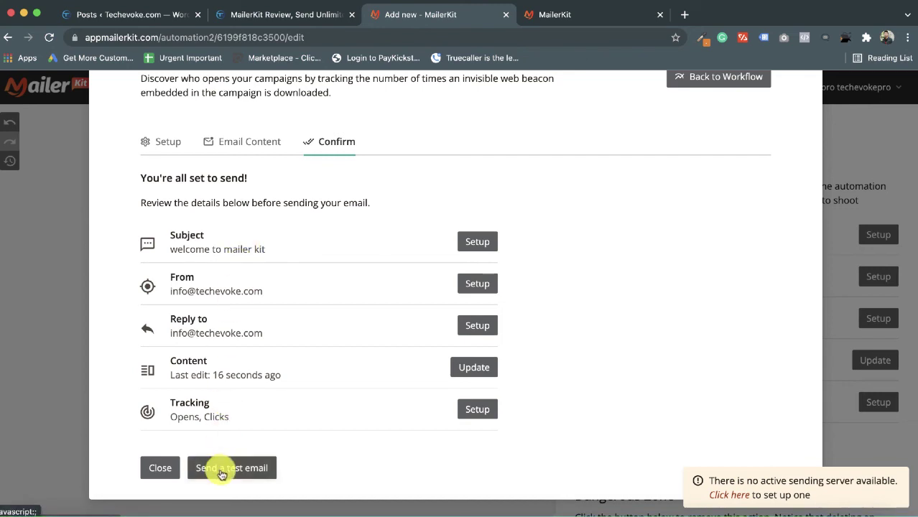
scroll(411, 311, "up", 2)
scroll(411, 312, "down", 2)
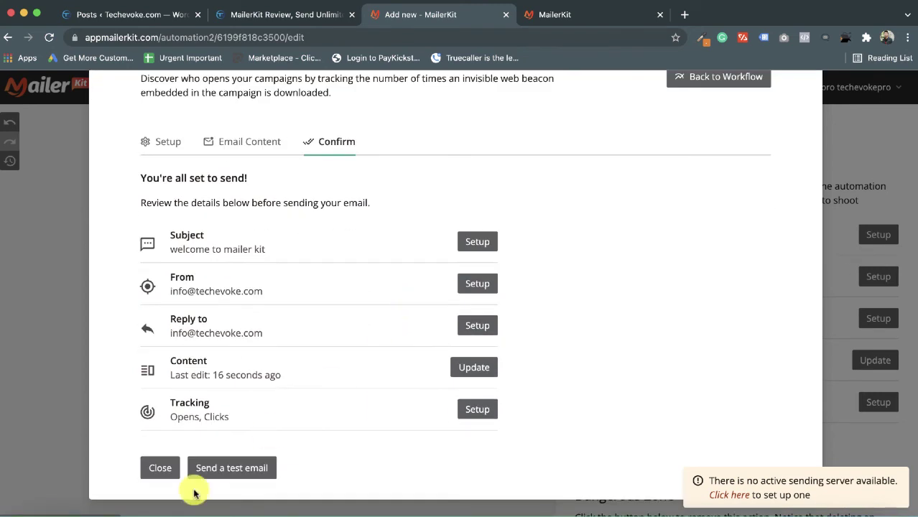
left_click(161, 469)
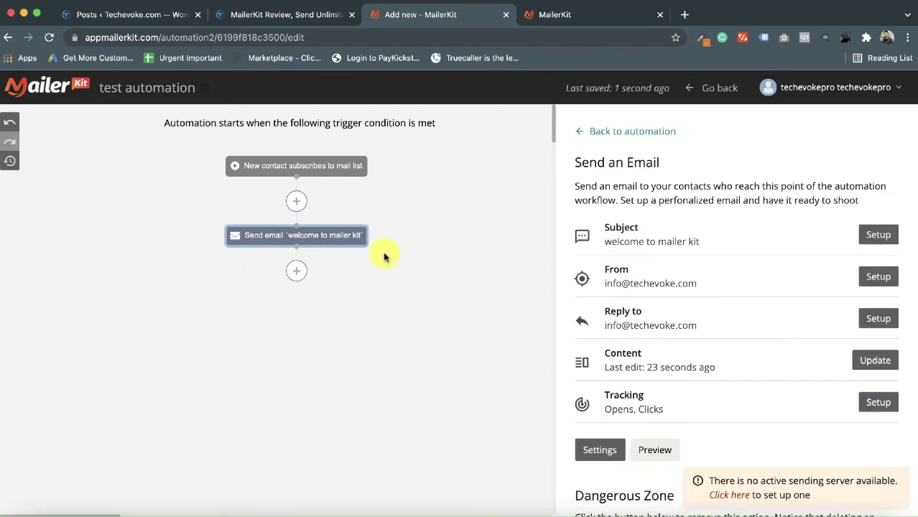
- Add a condition checking whether subscribers read 'welcome to mailer kit', keeping the day-based wait
left_click(298, 271)
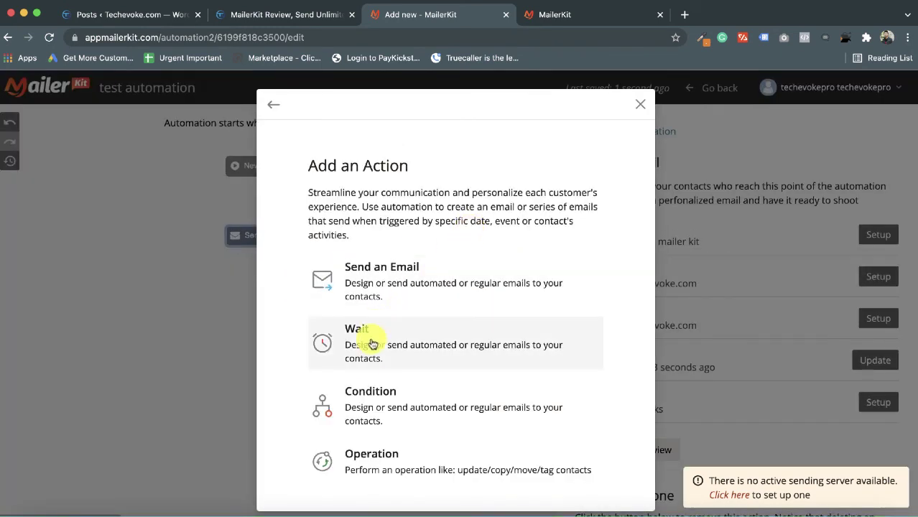
left_click(366, 407)
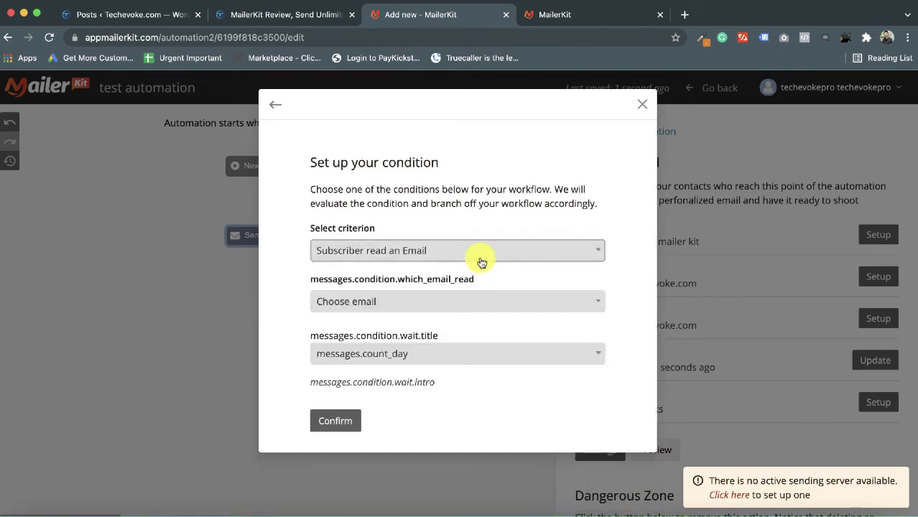
left_click(489, 251)
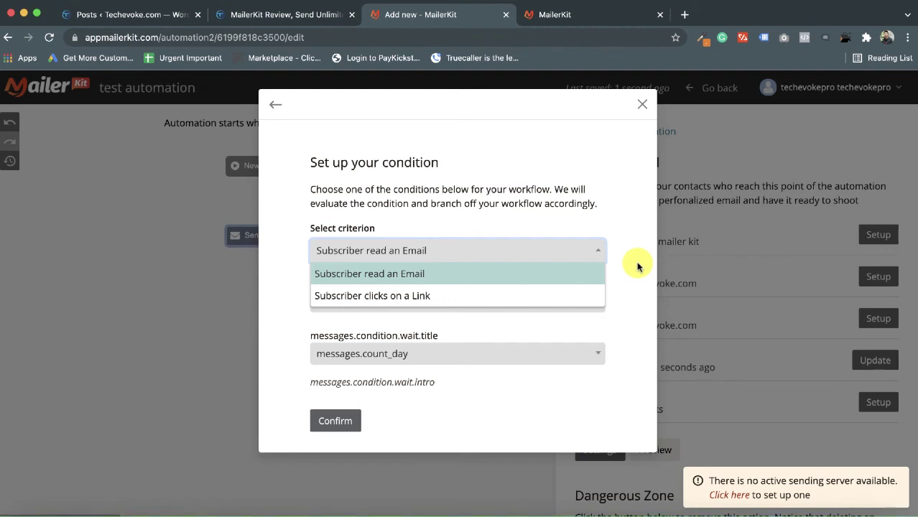
left_click(540, 273)
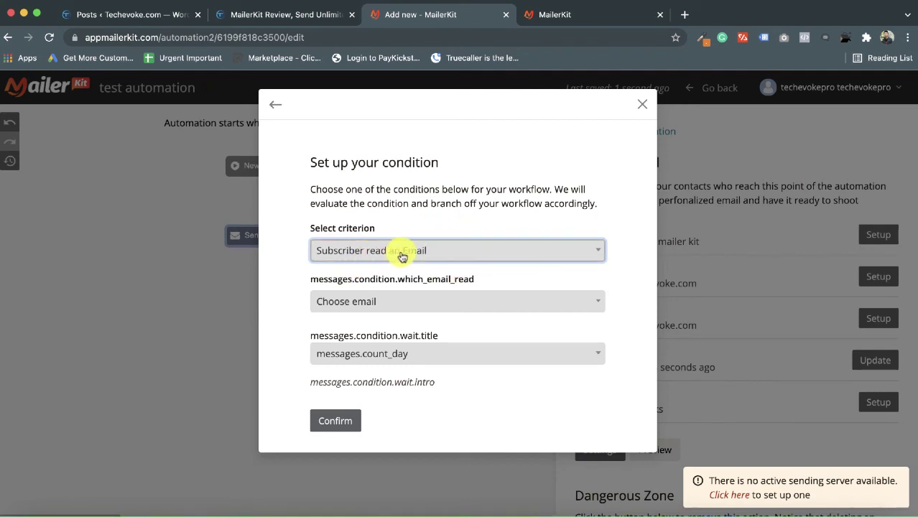
left_click(378, 302)
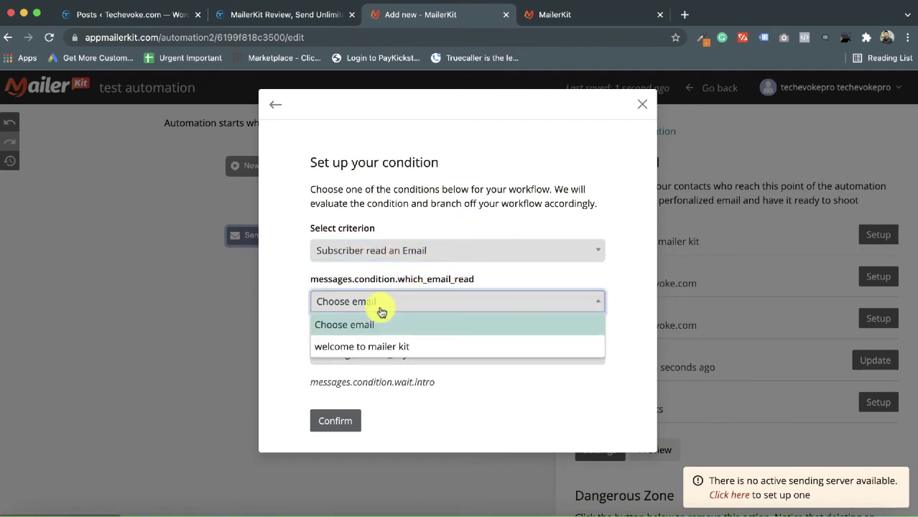
left_click(373, 349)
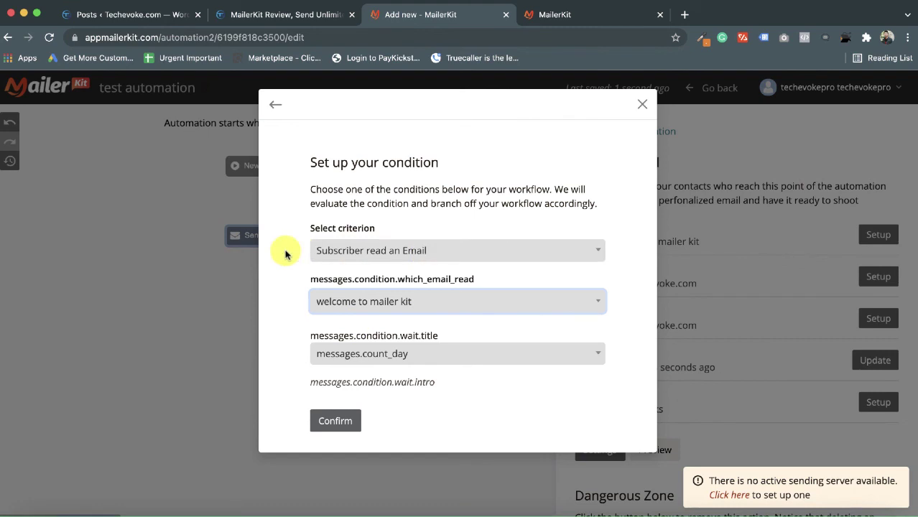
left_click(425, 355)
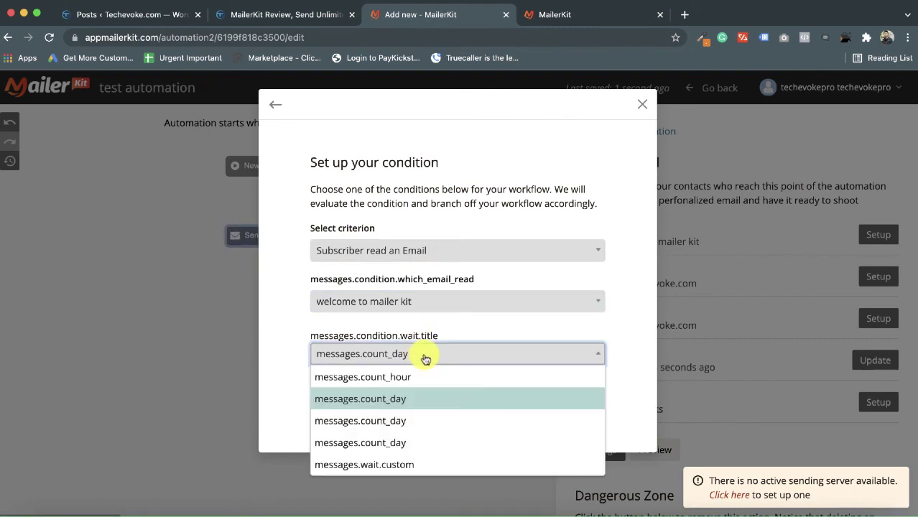
left_click(403, 399)
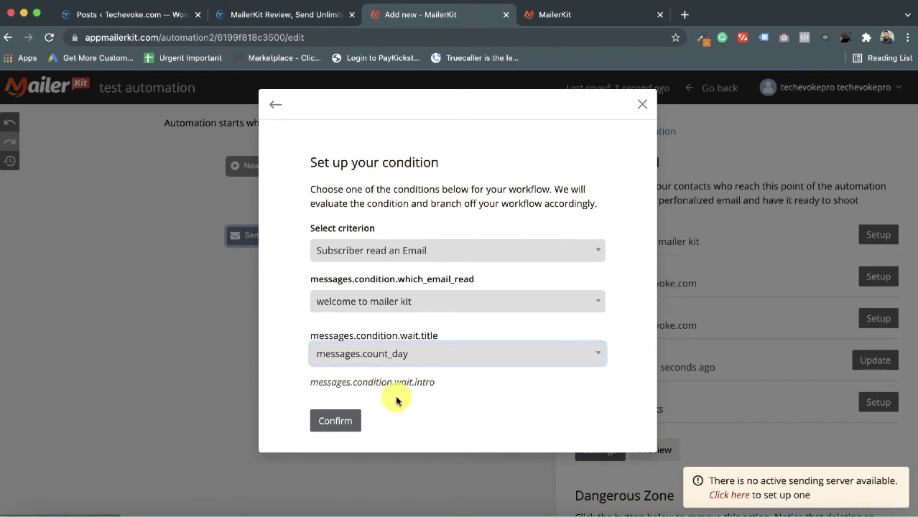
left_click(342, 423)
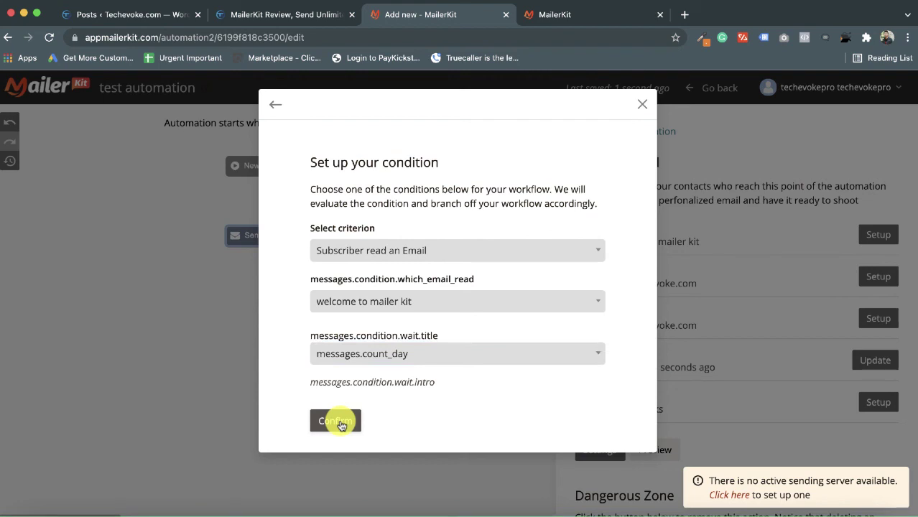
left_click(324, 420)
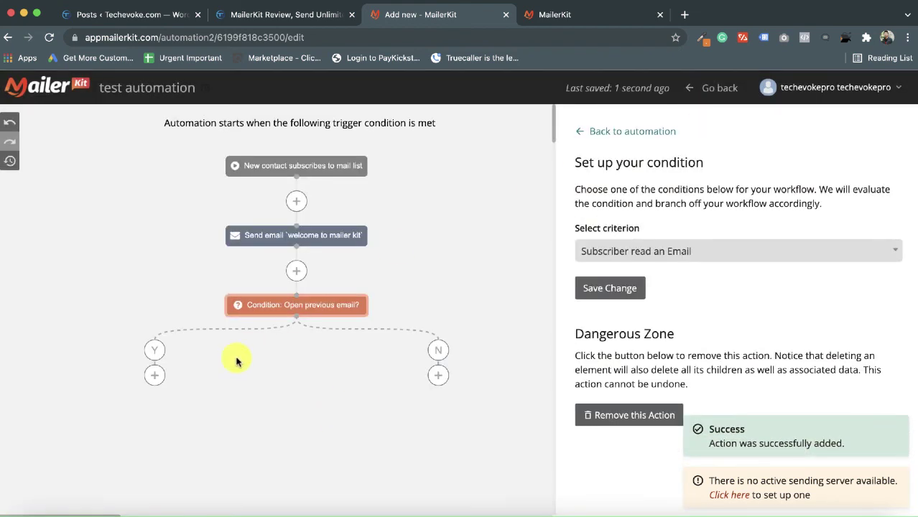
scroll(358, 380, "down", 3)
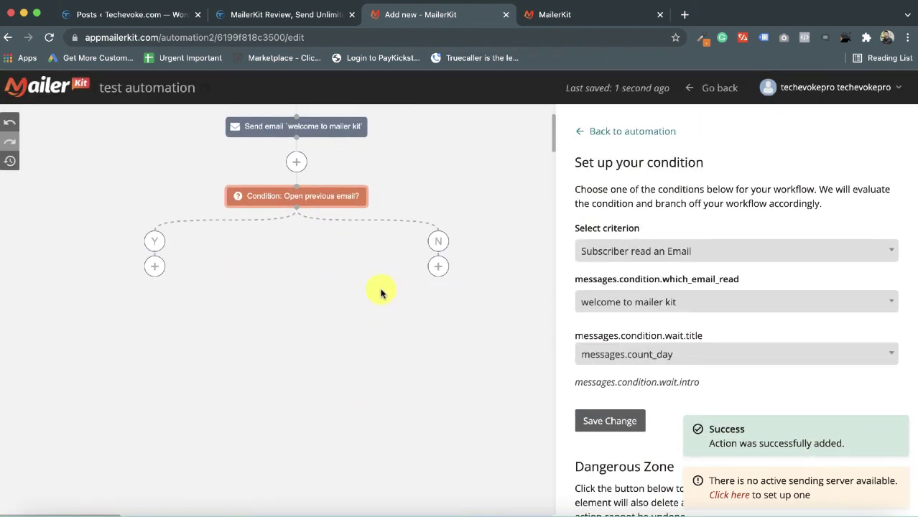
scroll(343, 290, "up", 3)
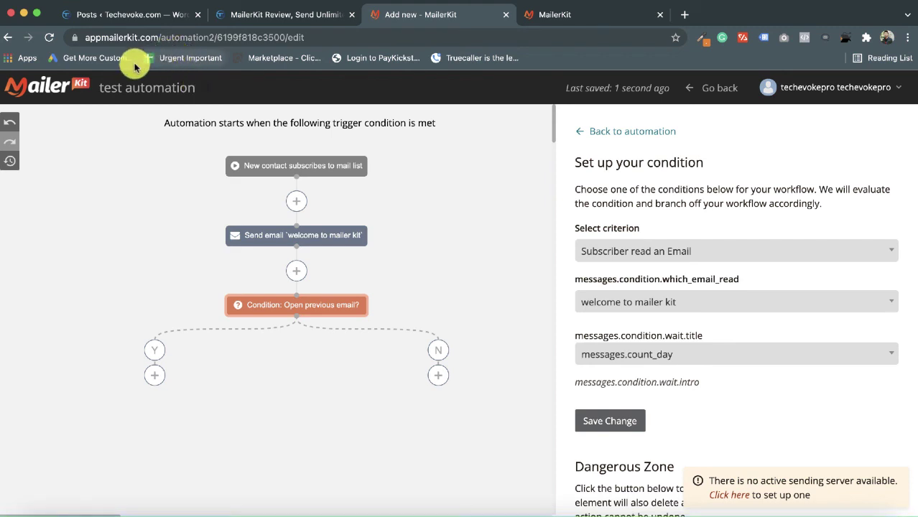
scroll(686, 431, "down", 2)
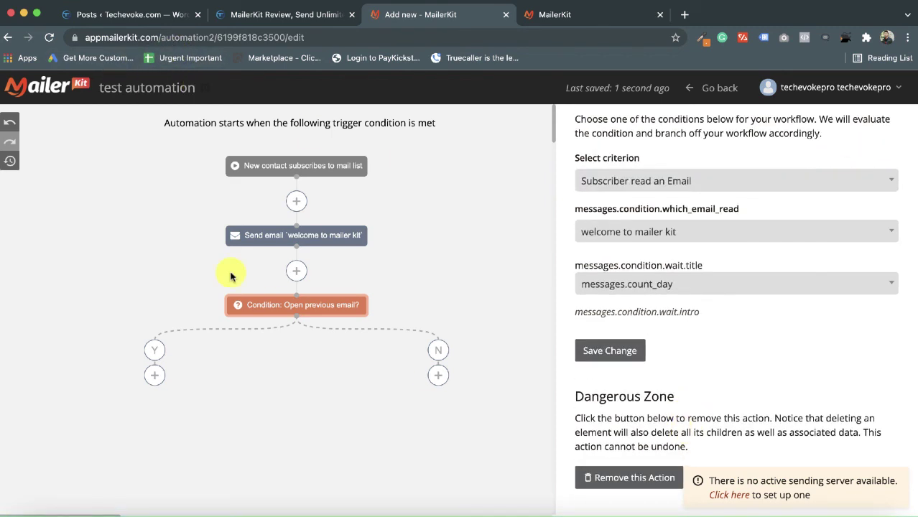
- Go to the MailerKit home dashboard at appmailerkit.com
left_click(153, 35)
left_click_drag(306, 37, 620, 36)
key("BackSpace")
key("Return")
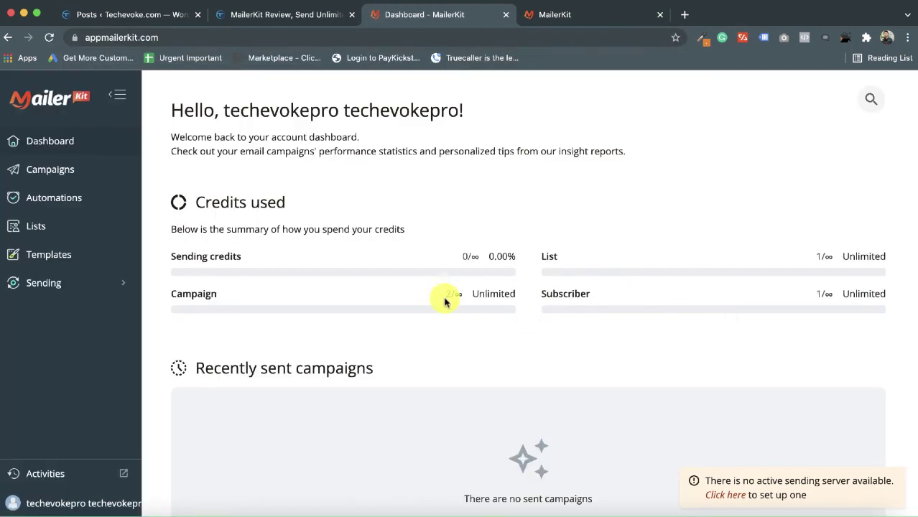
- Scroll through the dashboard's credits used, list growth and activity log sections
scroll(327, 281, "down", 5)
scroll(329, 286, "up", 5)
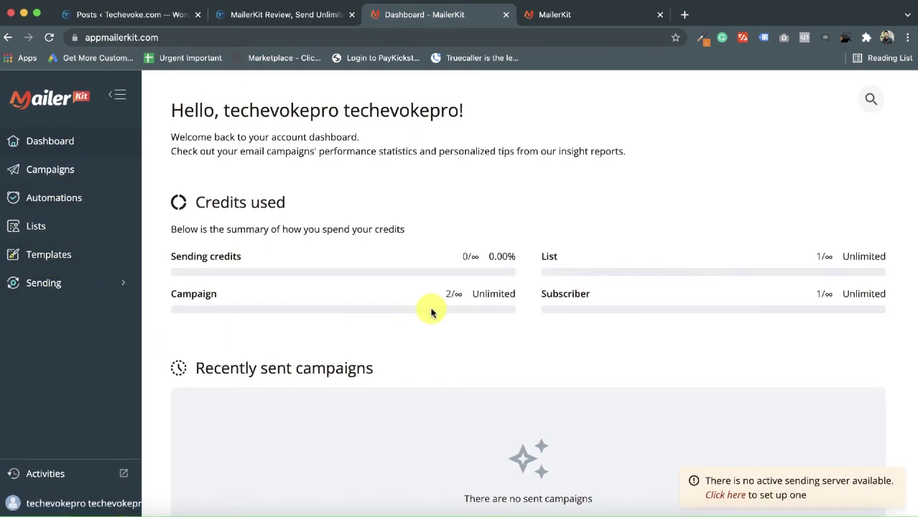
scroll(540, 425, "down", 1)
scroll(540, 425, "down", 7)
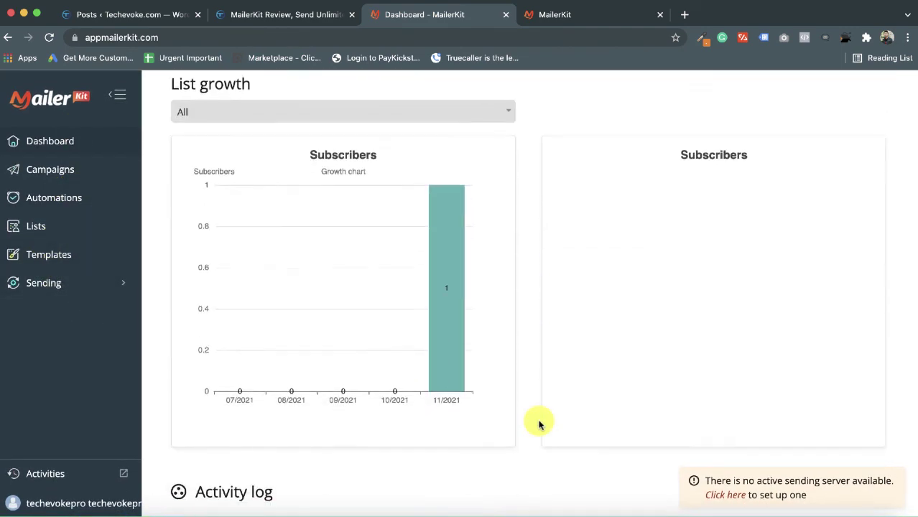
scroll(539, 425, "up", 2)
scroll(539, 425, "down", 3)
scroll(538, 422, "down", 3)
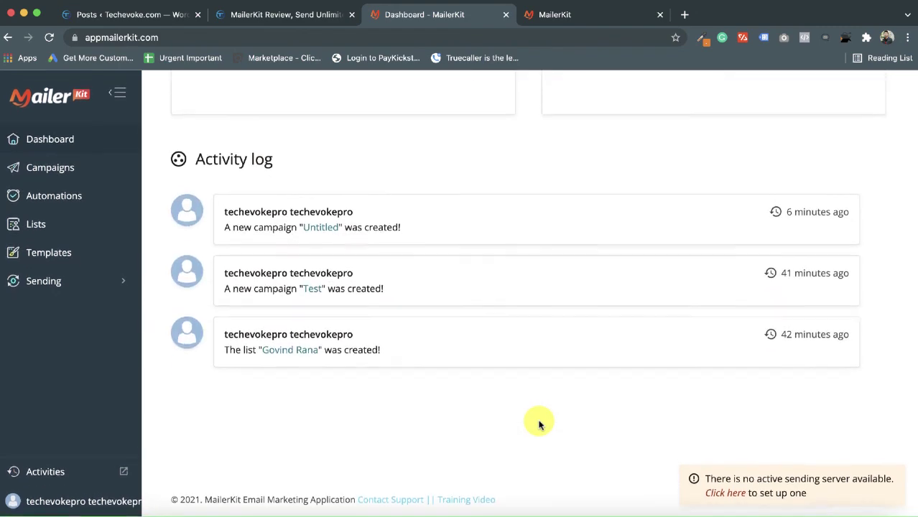
scroll(539, 421, "up", 10)
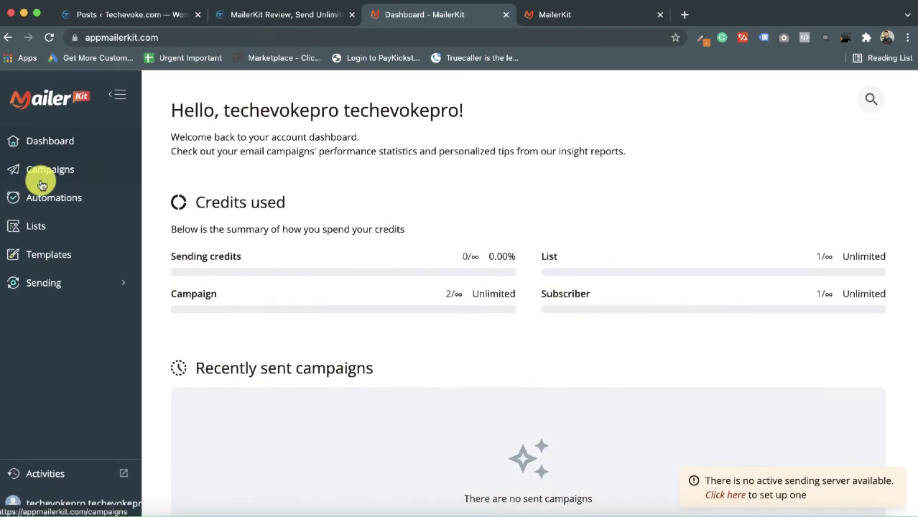
scroll(550, 372, "down", 5)
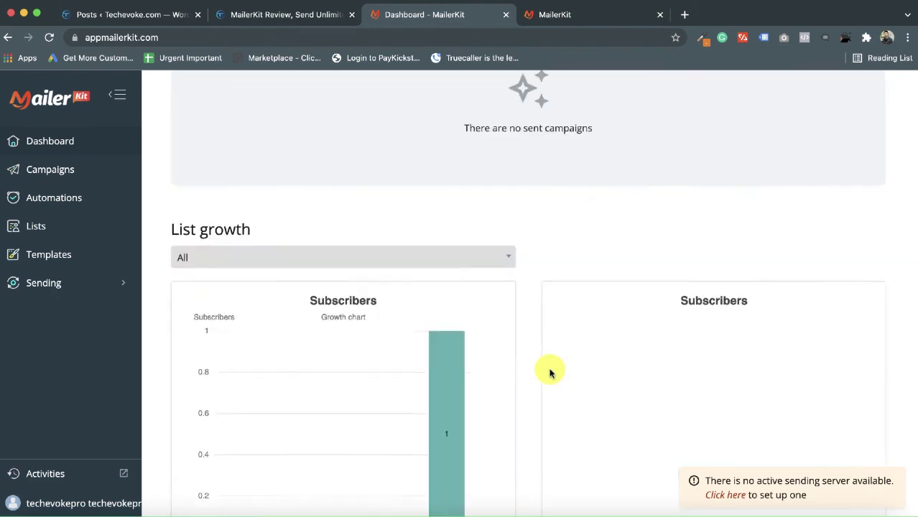
scroll(549, 372, "down", 6)
scroll(549, 372, "up", 5)
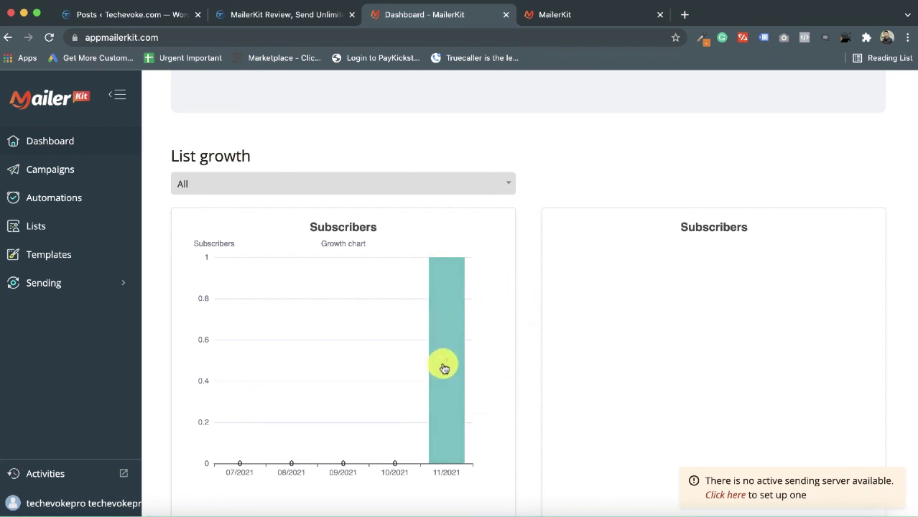
scroll(515, 447, "down", 4)
scroll(515, 447, "down", 2)
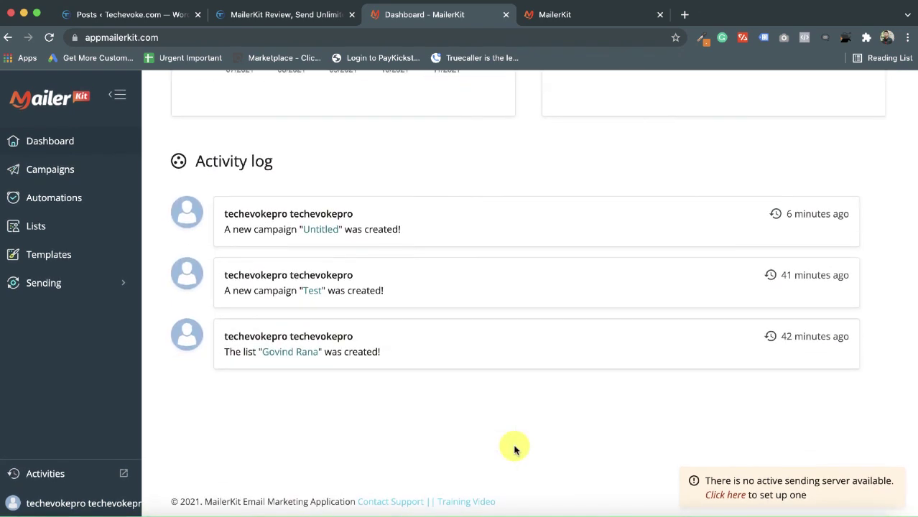
scroll(580, 242, "up", 6)
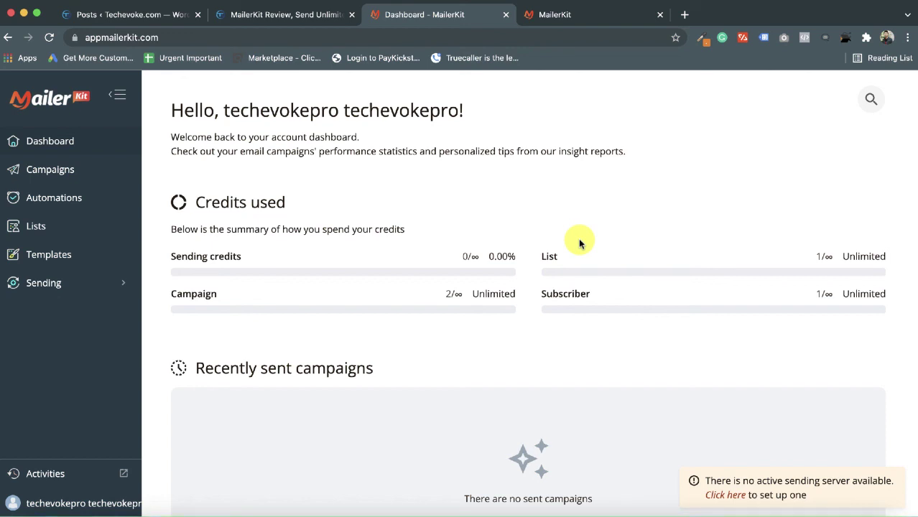
- Return to the TechEvoke MailerKit Review tab and scroll to the OTOs/Upgrades section at OTO #1: MailerKit Pro
left_click(293, 14)
scroll(627, 402, "up", 10)
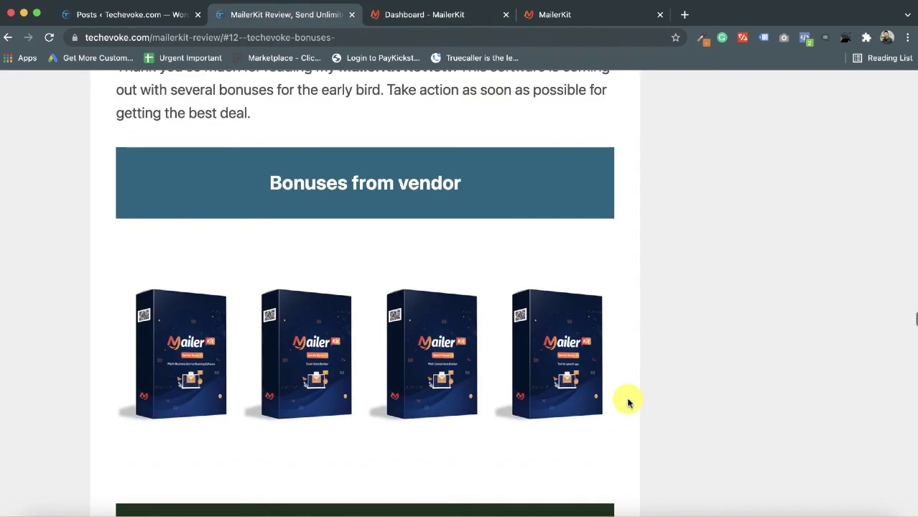
scroll(420, 410, "down", 3)
scroll(392, 408, "down", 5)
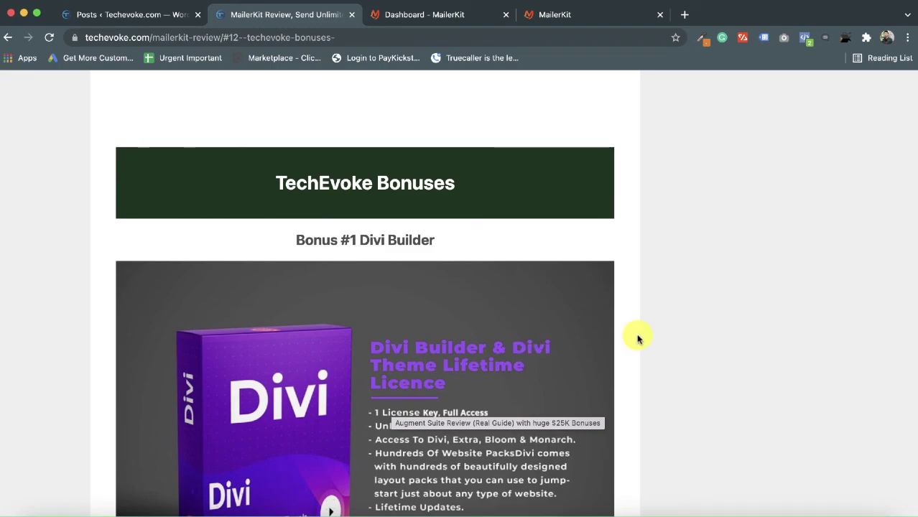
scroll(352, 195, "up", 15)
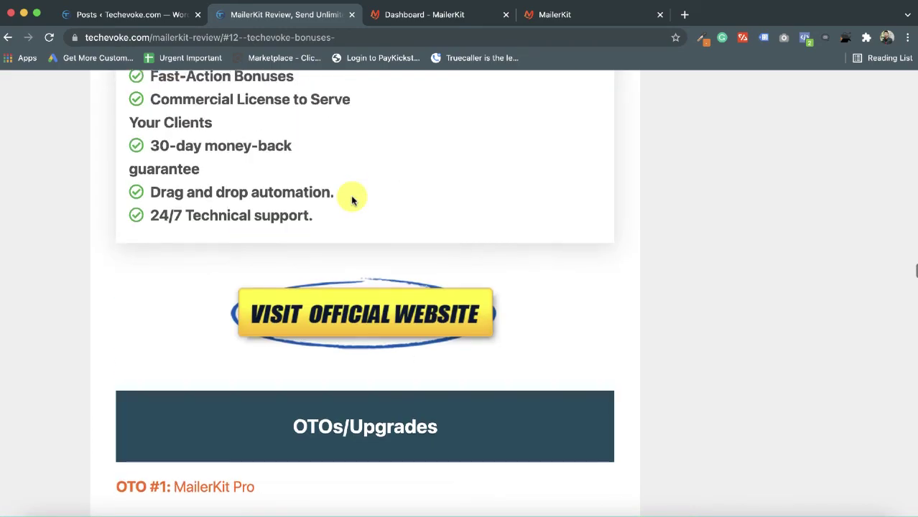
scroll(352, 201, "up", 20)
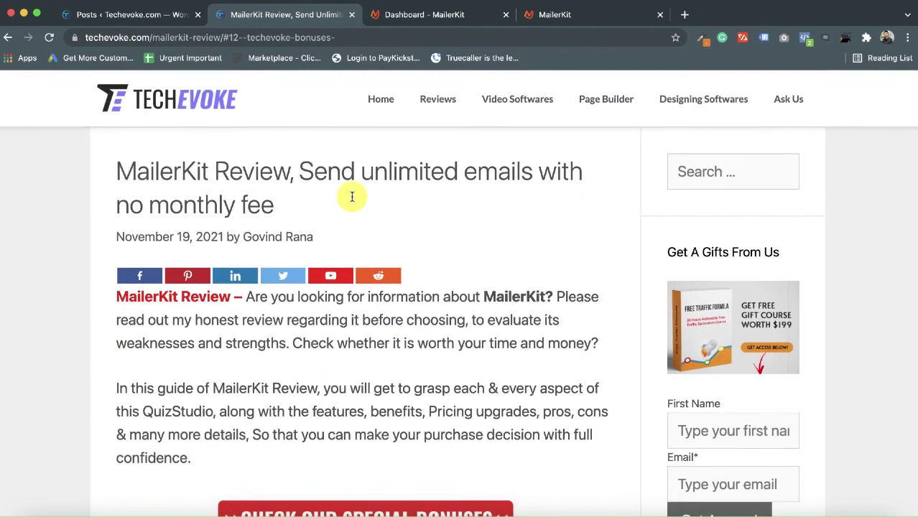